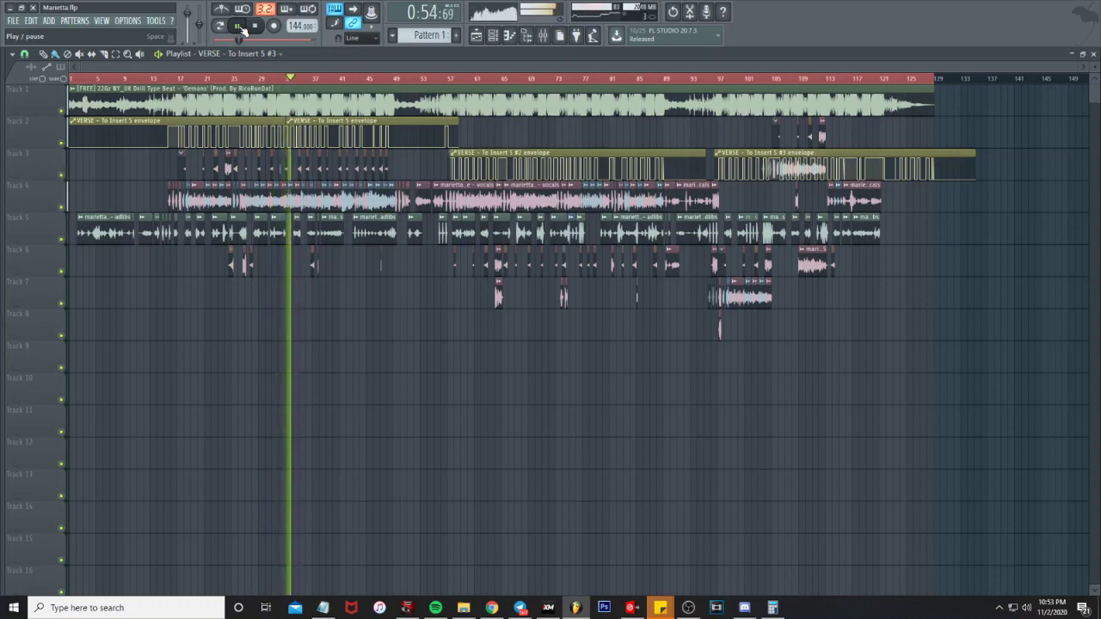
Stop playback and open the mixer on the VERSE vocal track in insert 3.
click(241, 27)
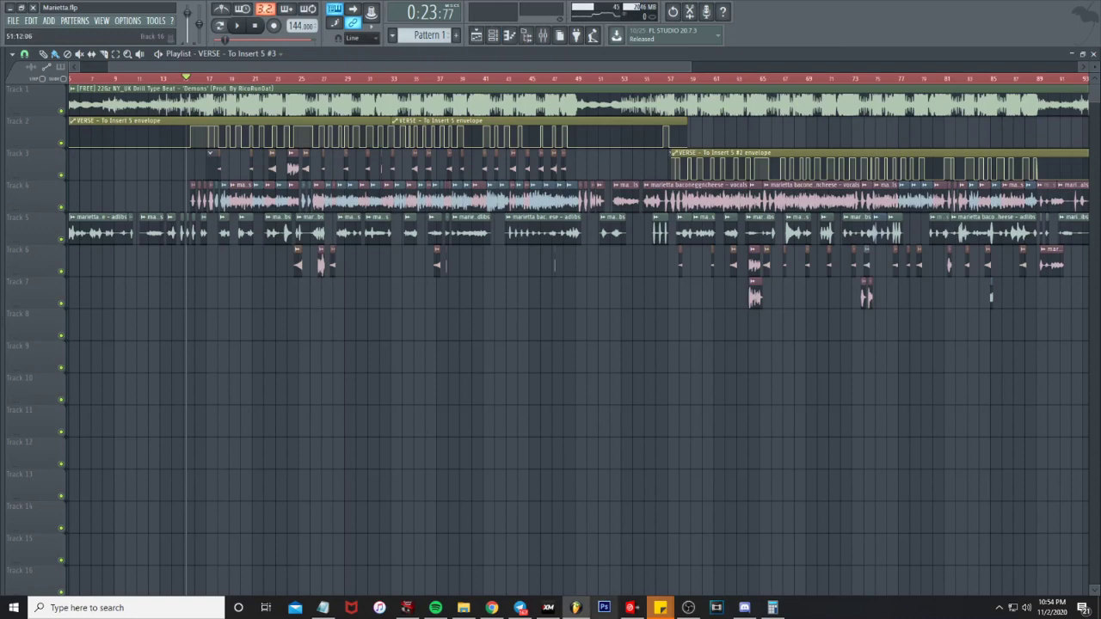
click(631, 607)
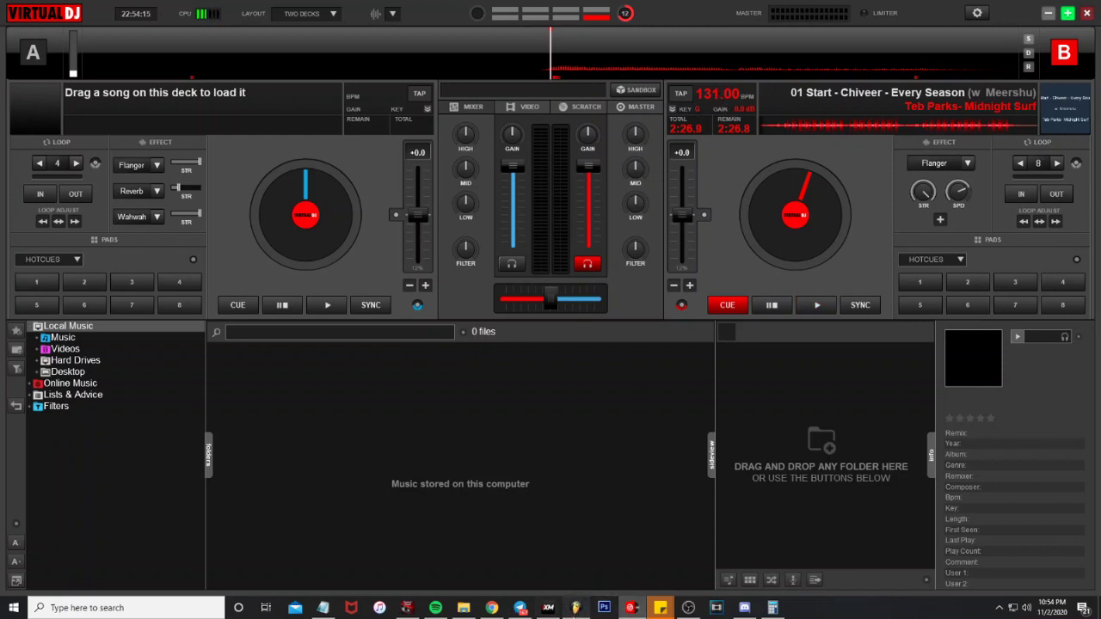
click(575, 607)
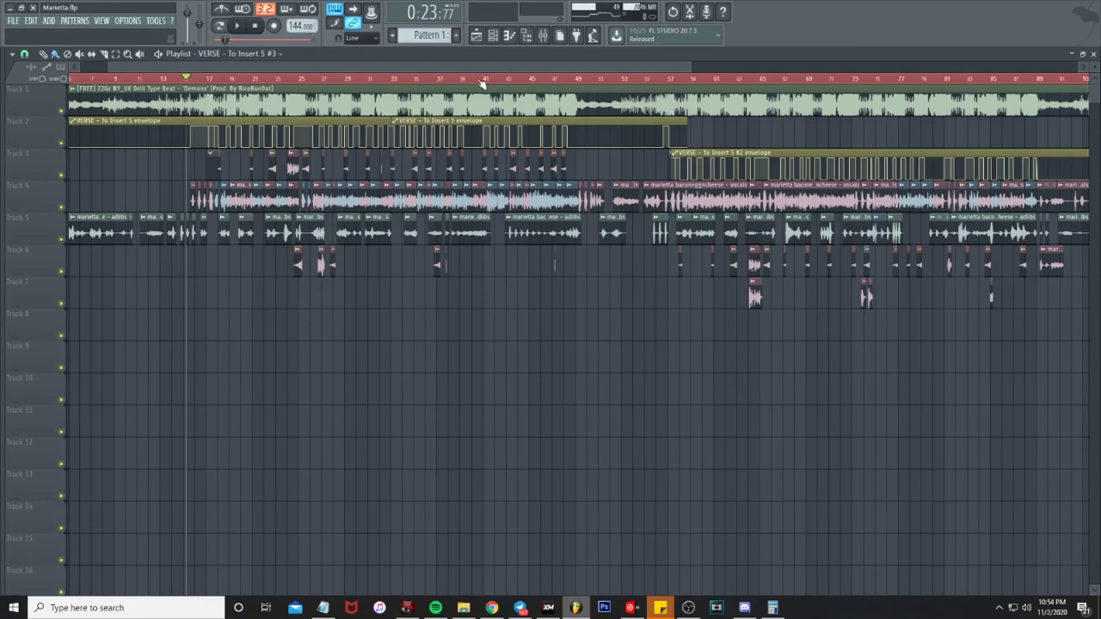
click(558, 37)
click(437, 39)
click(543, 35)
click(347, 217)
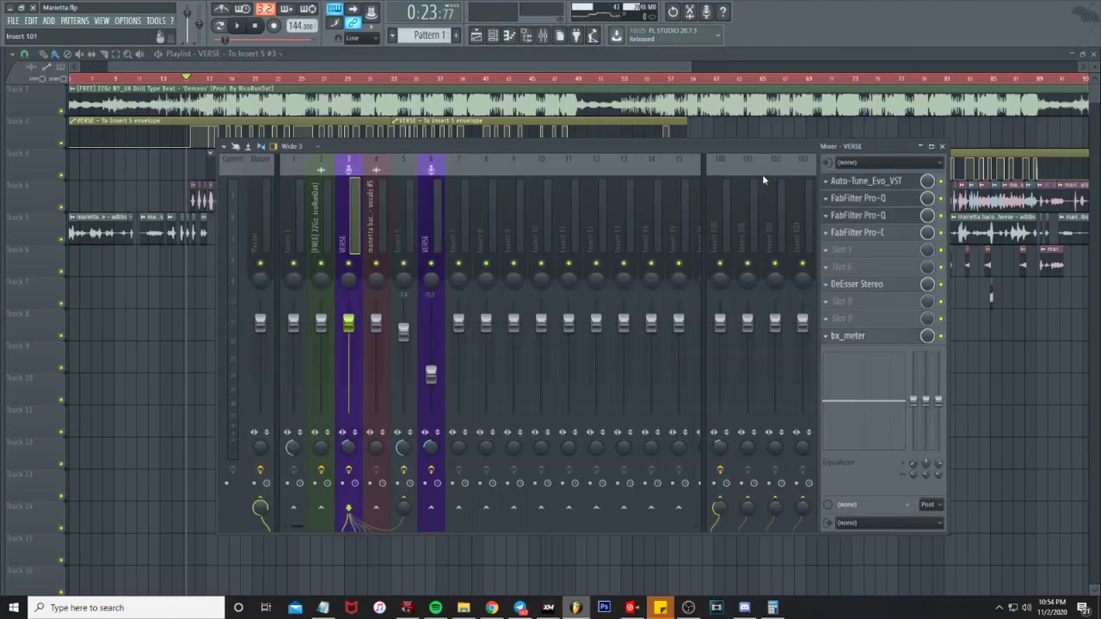
Review the Auto-Tune Evo pitch correction settings on the VERSE track, and close the plugin.
click(857, 181)
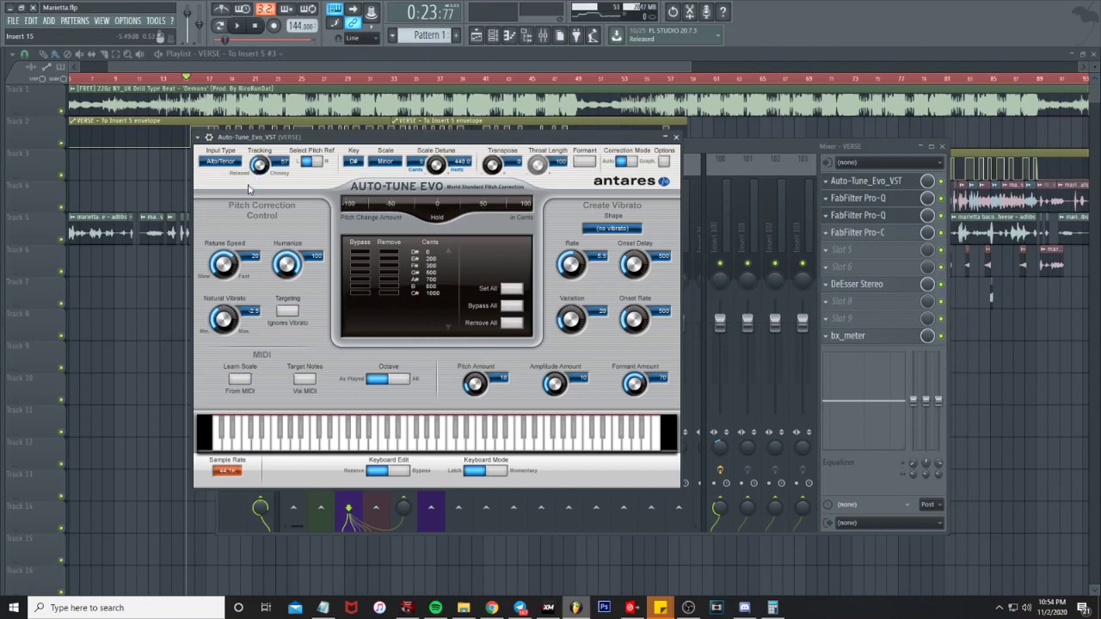
drag(284, 138, 458, 156)
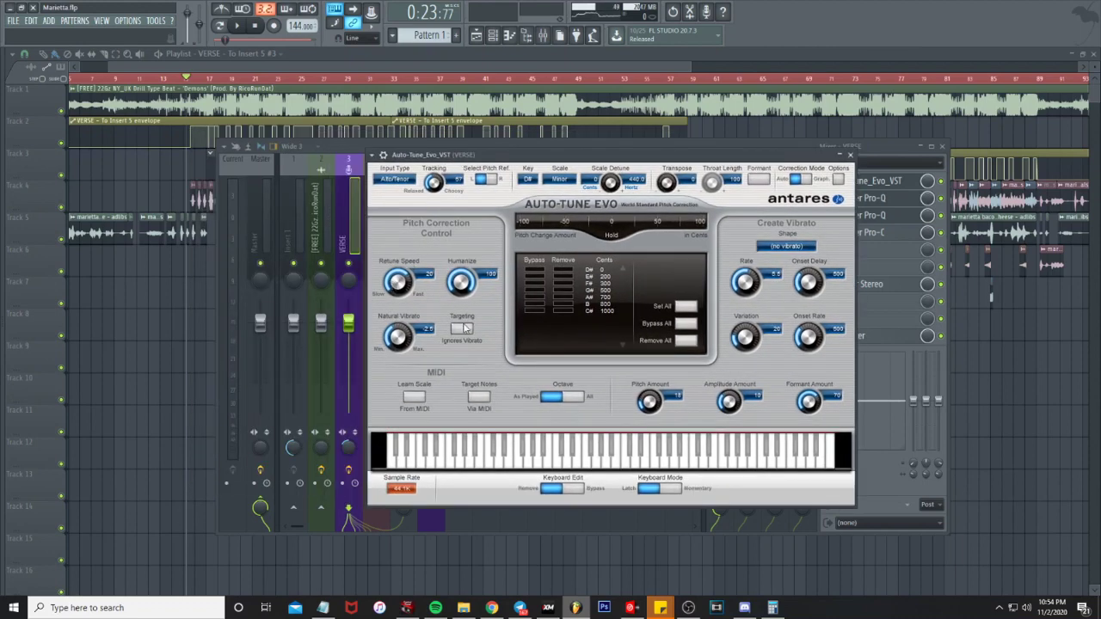
click(850, 155)
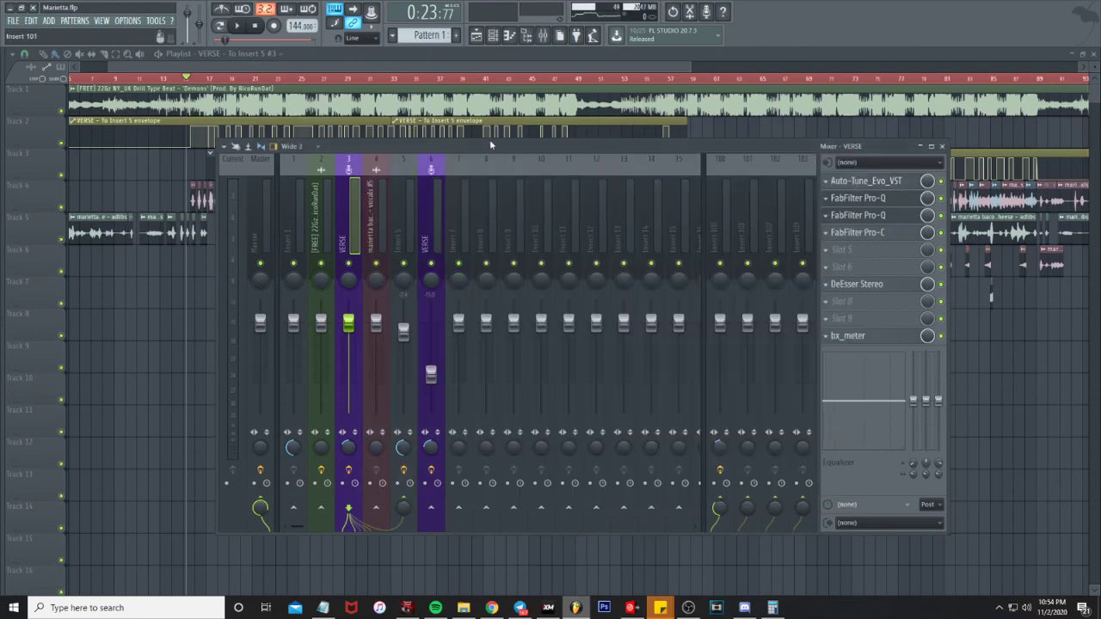
Mute the beat track in insert 2 and lower the first Pro-Q's low-cut band to 10 Hz during vocal playback.
click(886, 199)
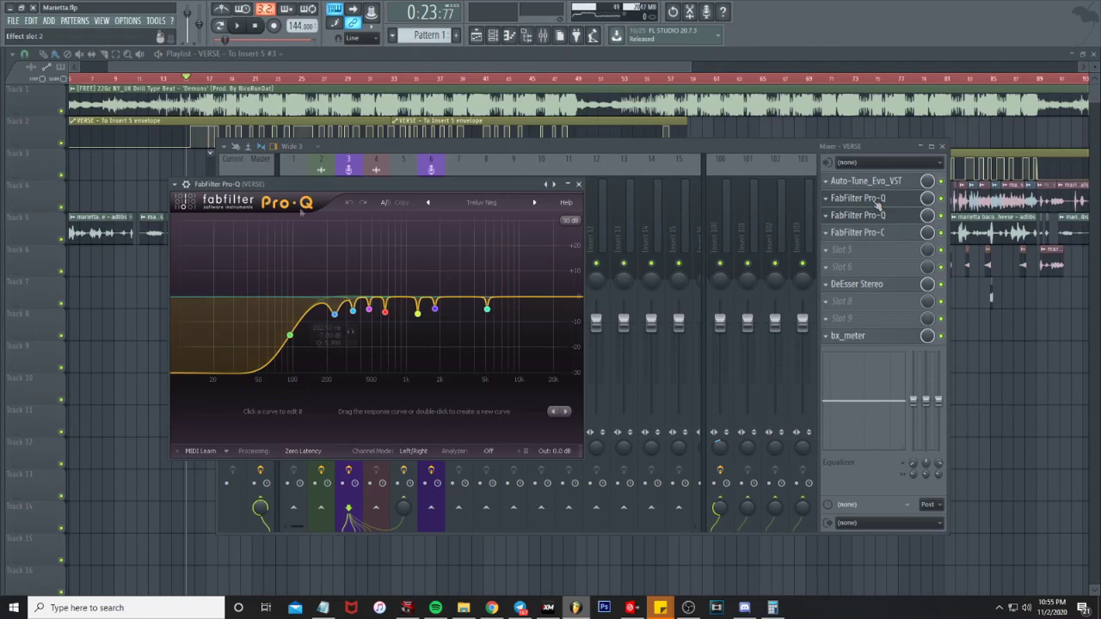
drag(308, 184, 579, 155)
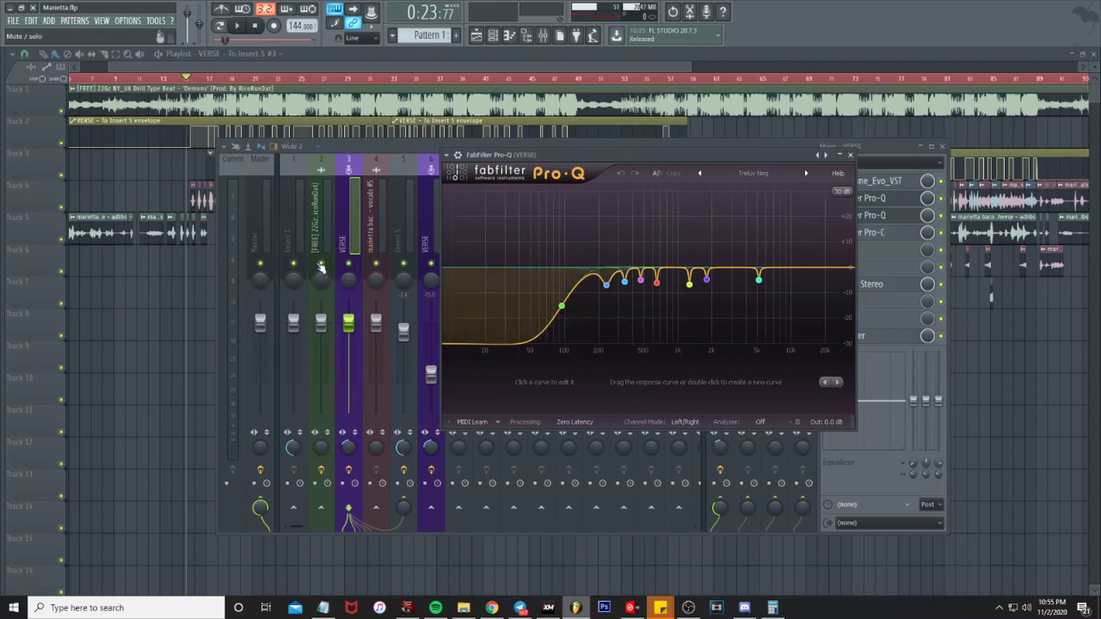
click(425, 196)
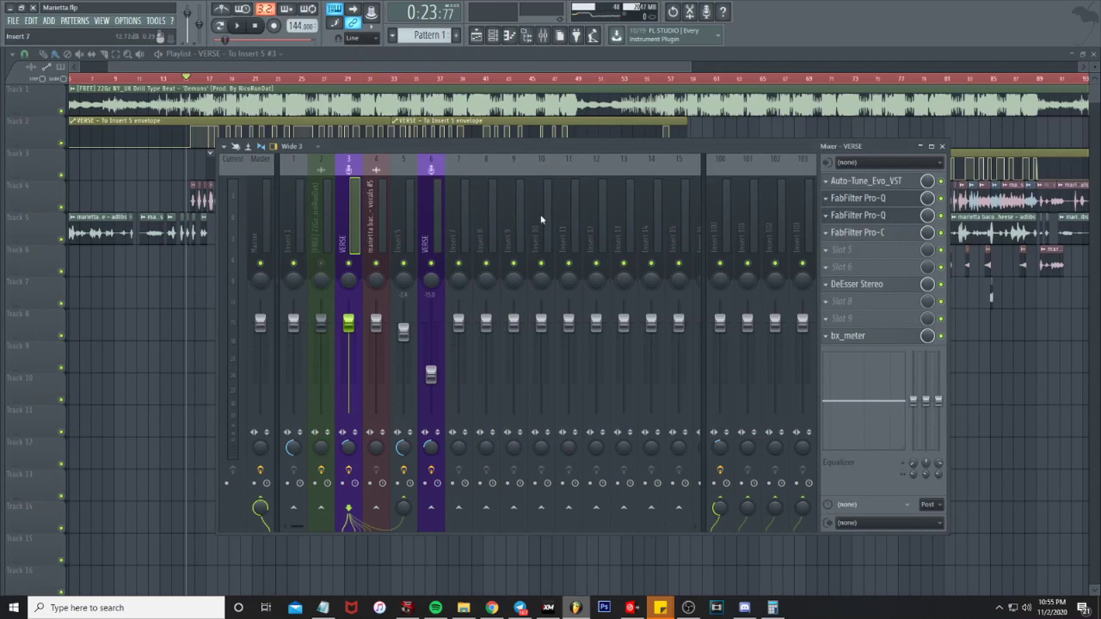
click(858, 198)
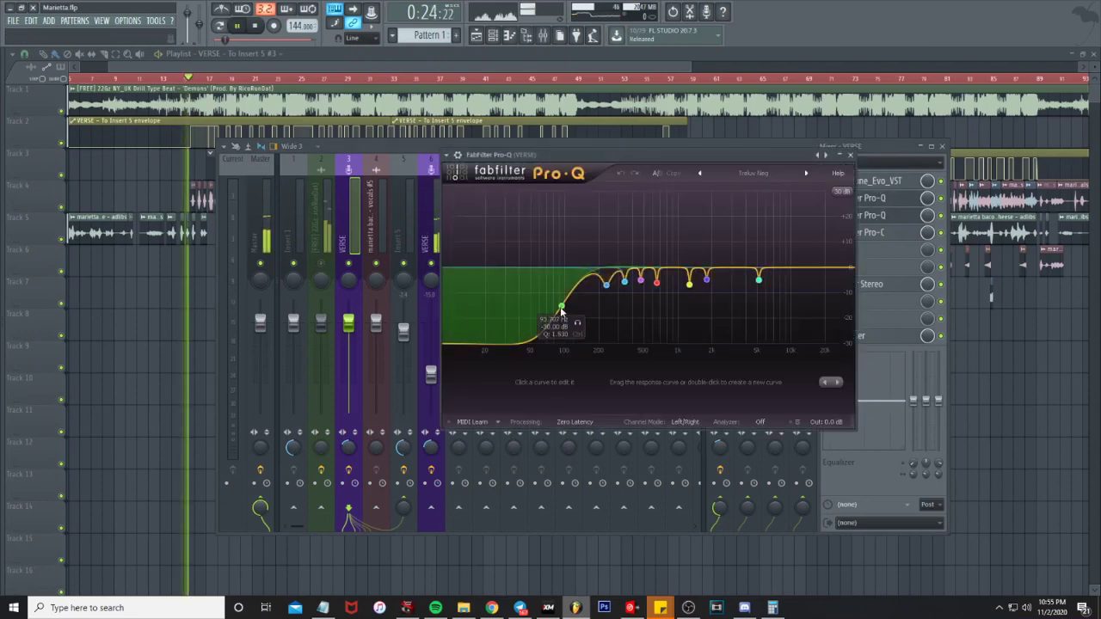
drag(561, 308, 467, 320)
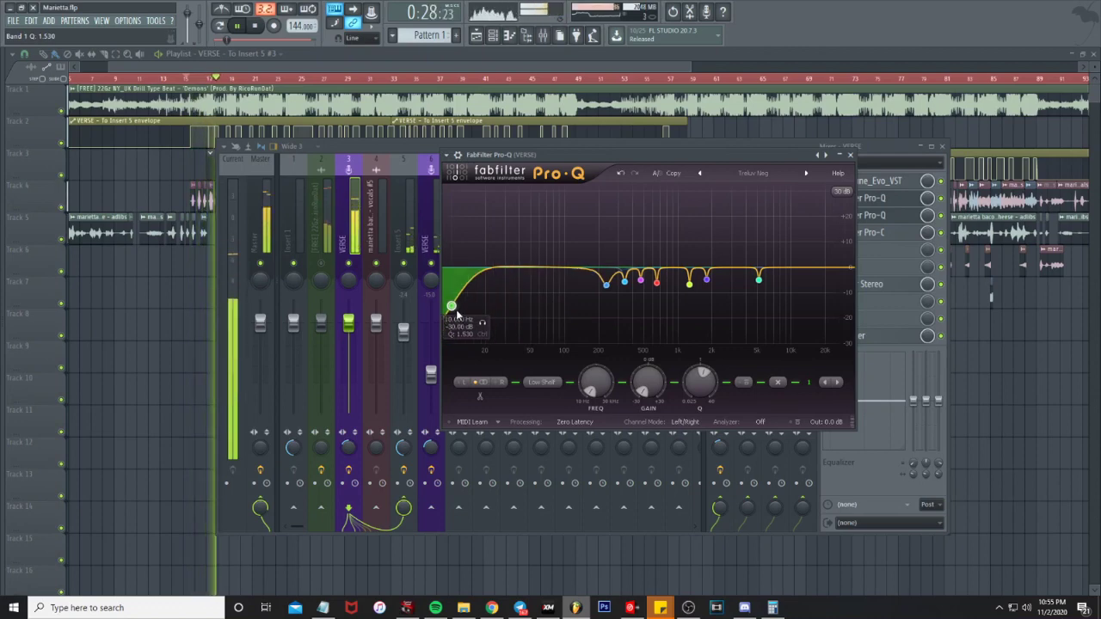
Mute inserts 5, 6 and 100 so the VERSE vocal plays without them, and stop playback.
click(508, 326)
click(432, 262)
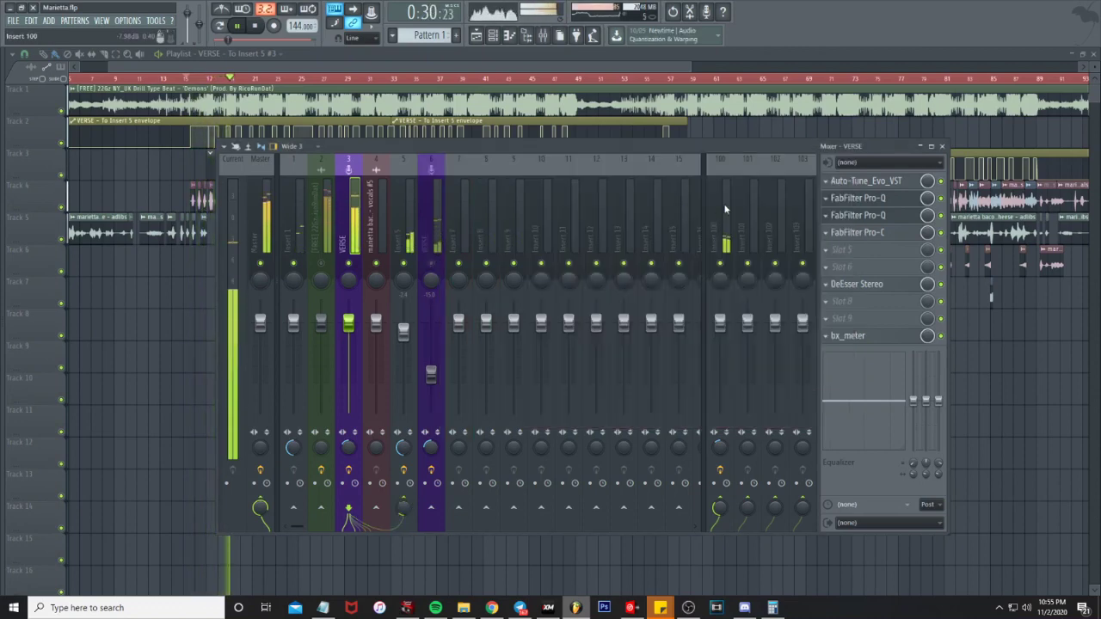
click(720, 264)
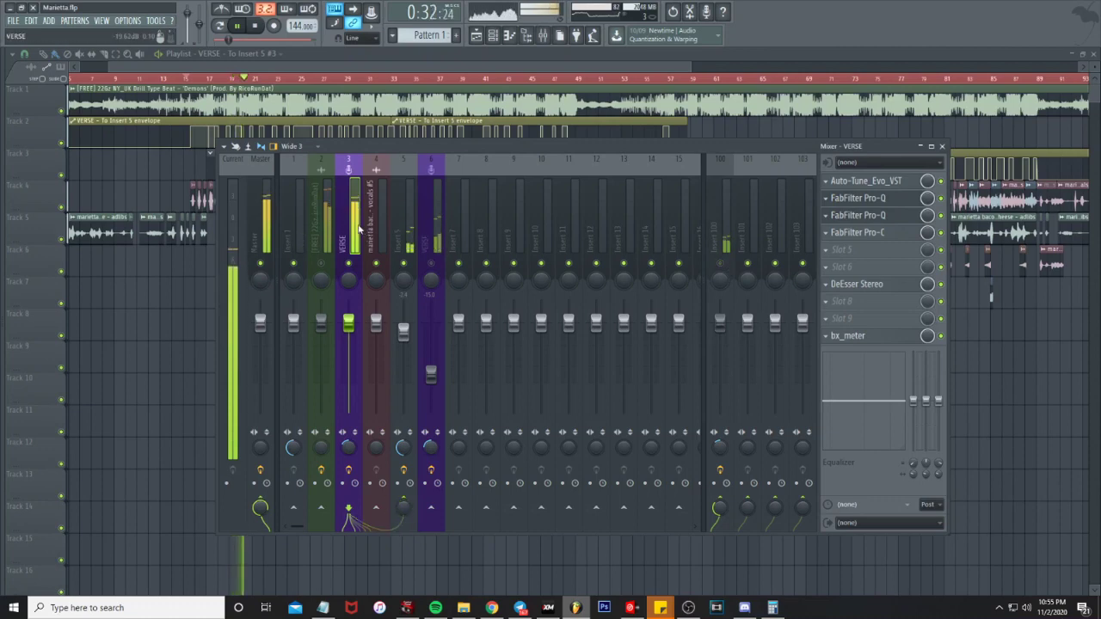
key(space)
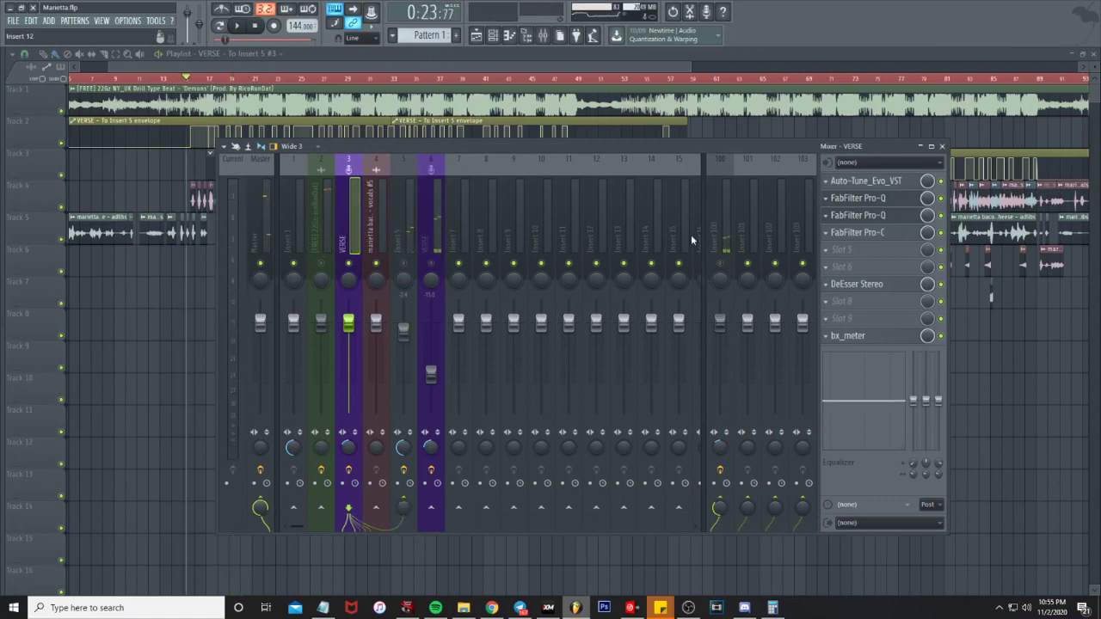
Play the vocal while raising the first Pro-Q's low-cut band to about 128 Hz, and settle it at about 89 Hz.
click(890, 199)
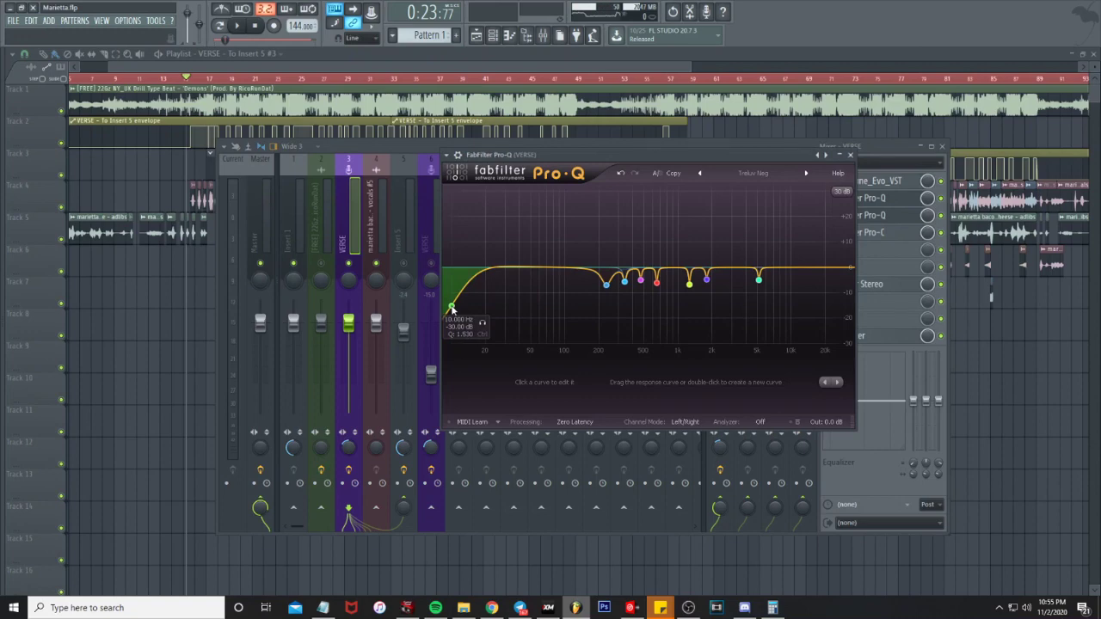
key(space)
drag(453, 308, 578, 349)
key(space)
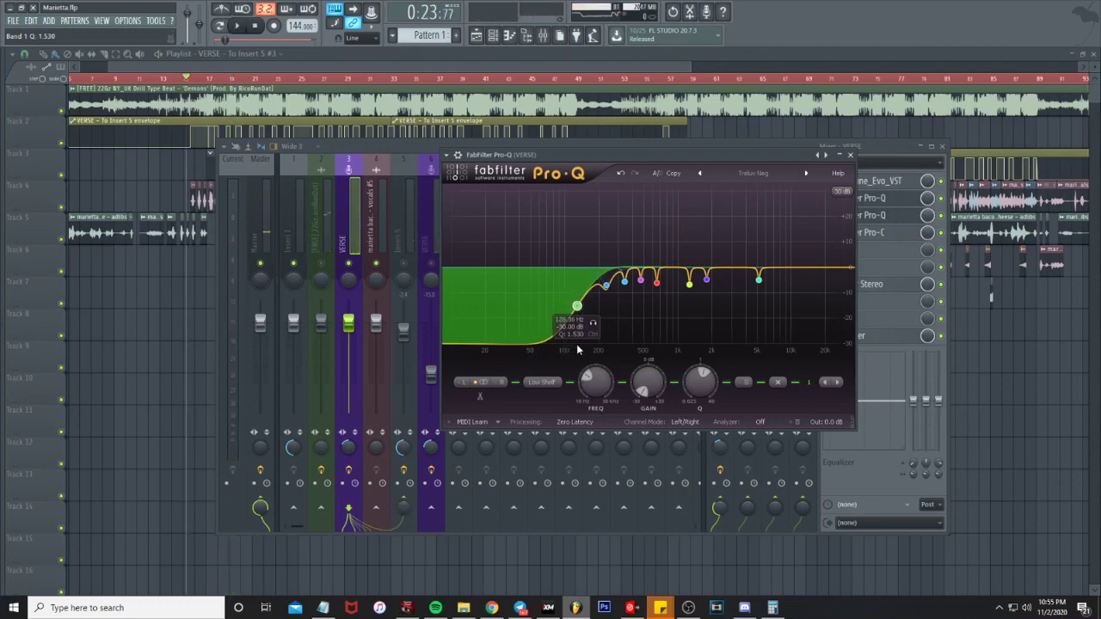
key(space)
drag(577, 349, 559, 347)
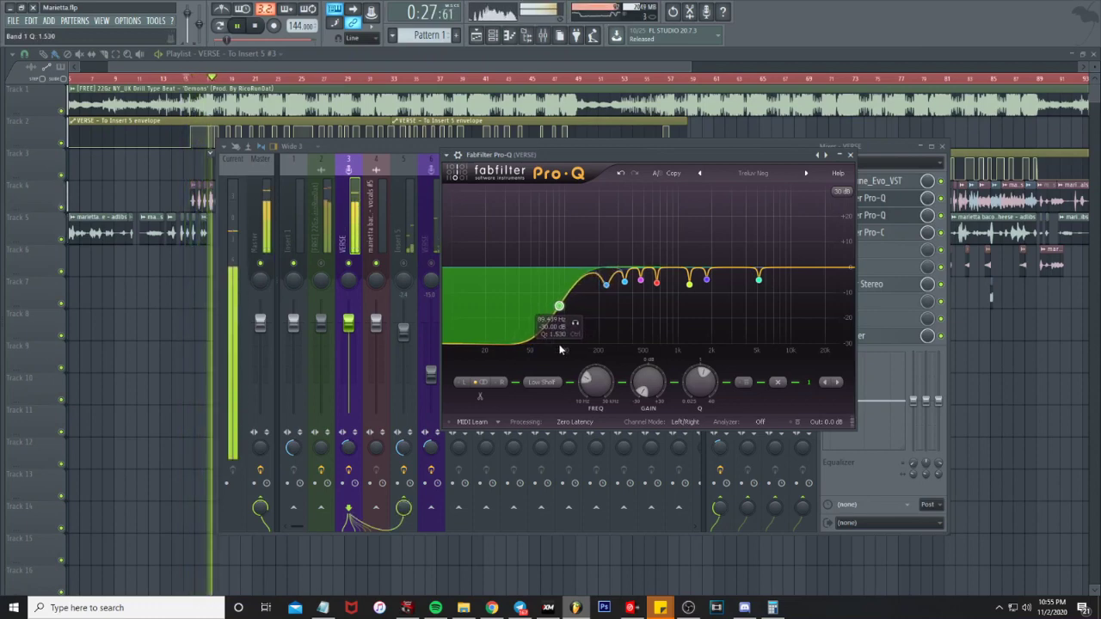
Unmute the beat track in insert 2 and review the second Pro-Q's boost curve on the VERSE track.
click(336, 269)
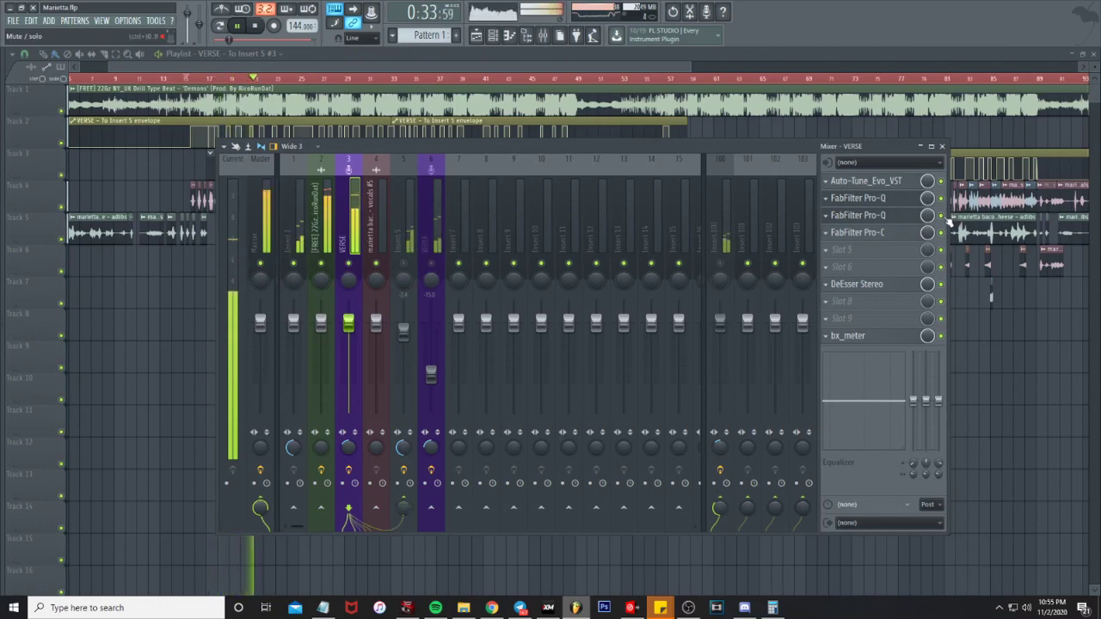
key(space)
click(878, 217)
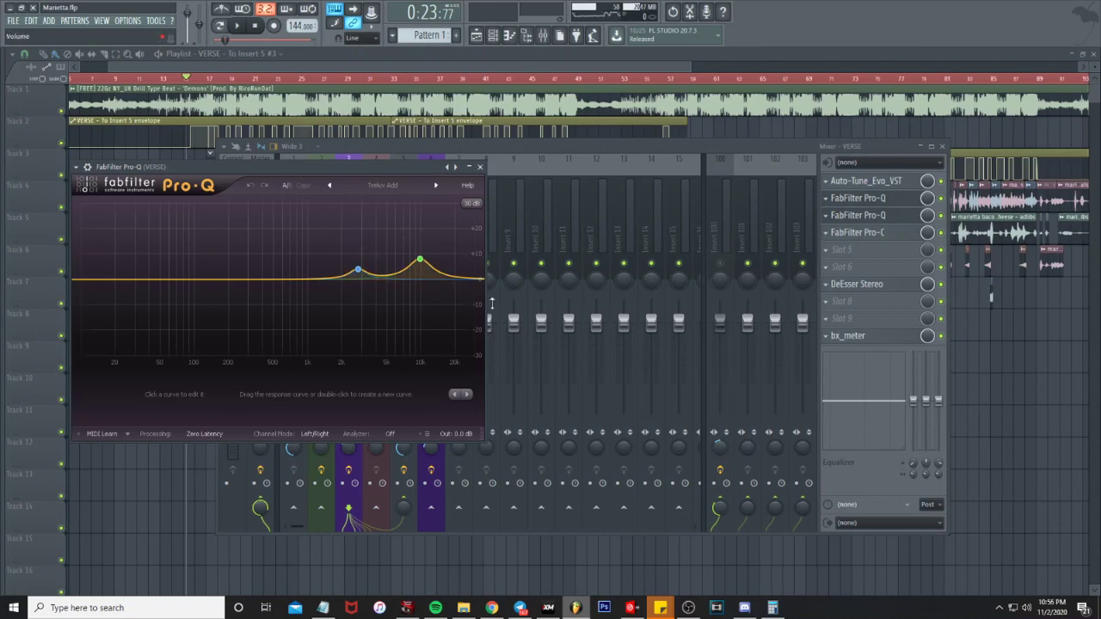
click(479, 166)
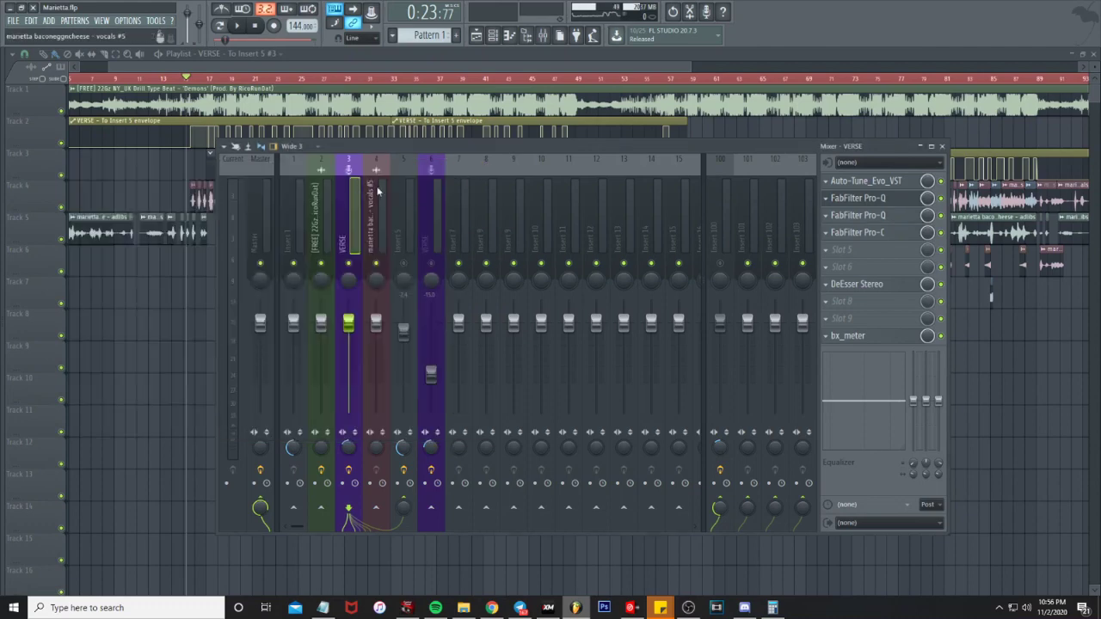
Examine the VERSE track's FabFilter Pro-C knobs and its gain reduction during playback, and close the compressor.
click(860, 232)
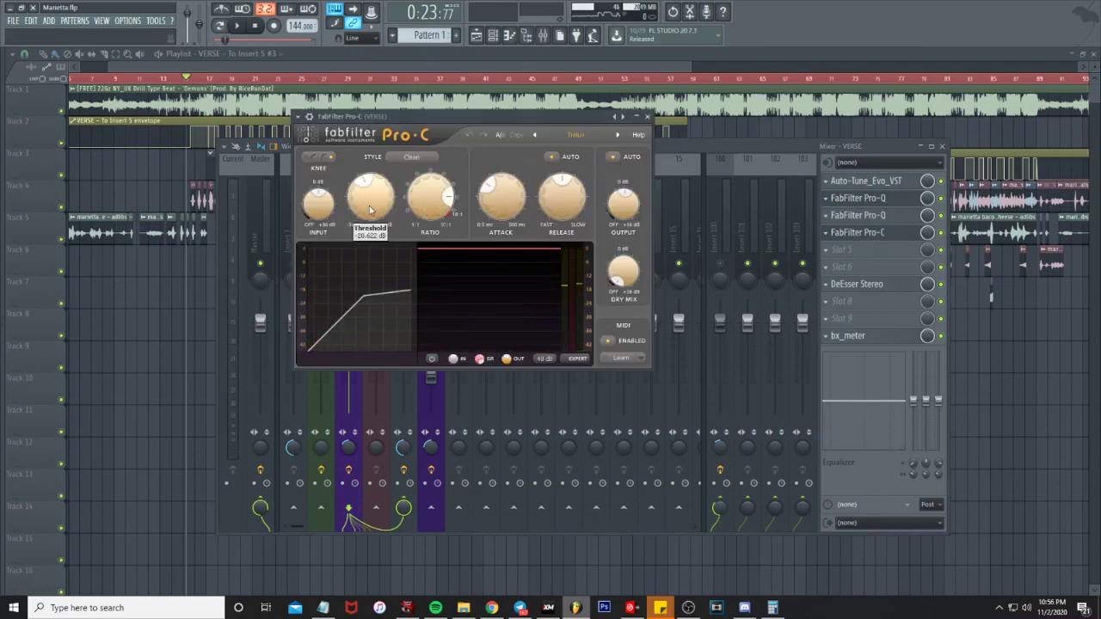
key(space)
drag(370, 116, 596, 149)
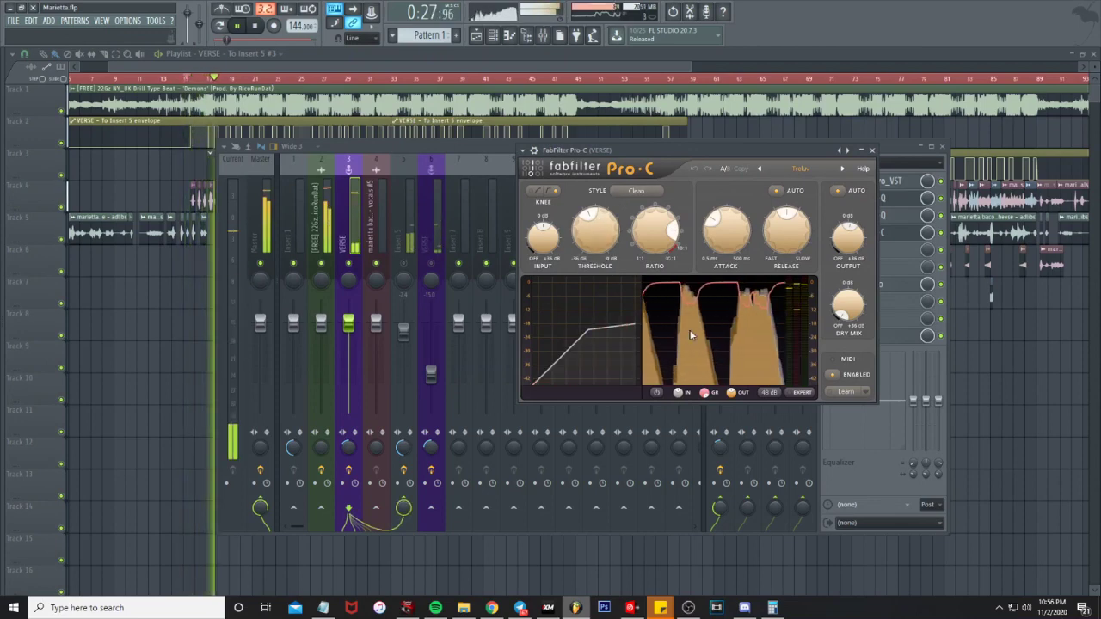
mouse_move(698, 331)
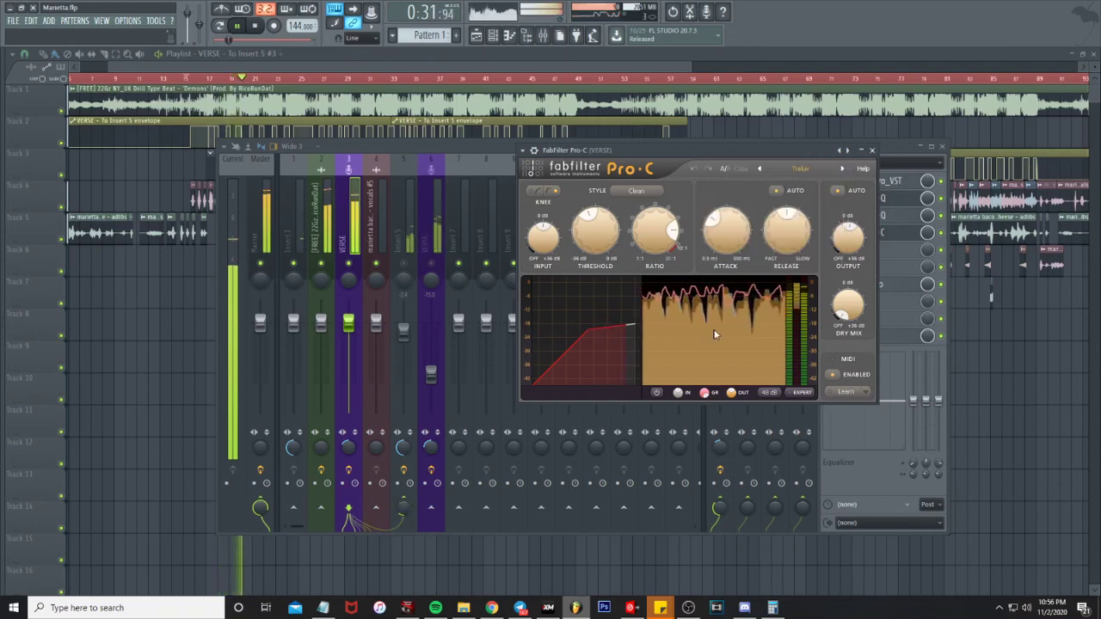
key(space)
mouse_move(646, 260)
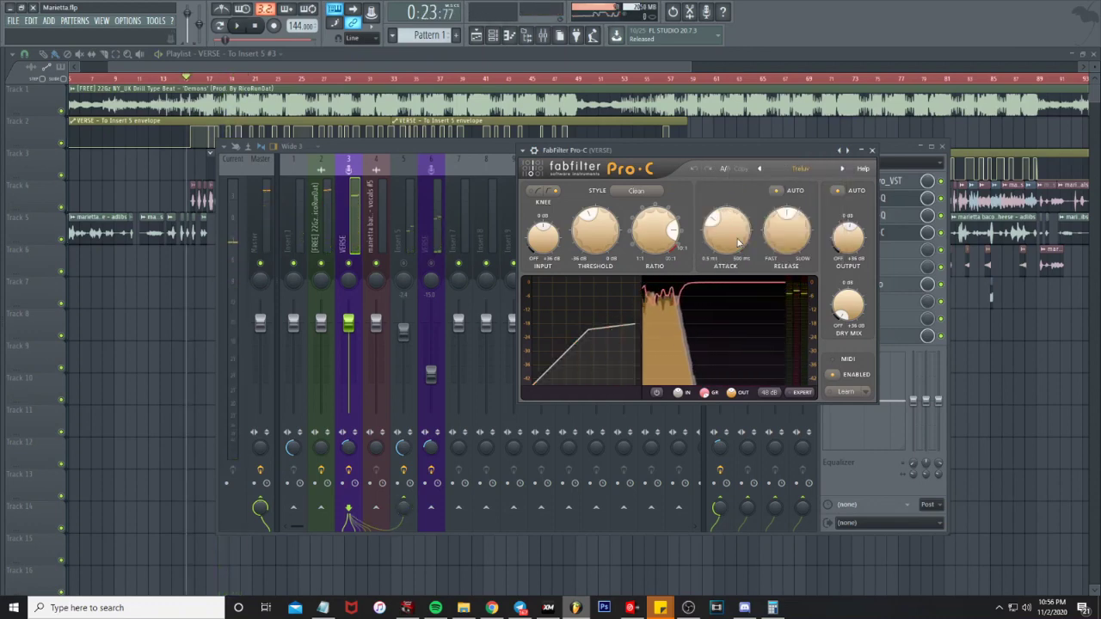
click(872, 150)
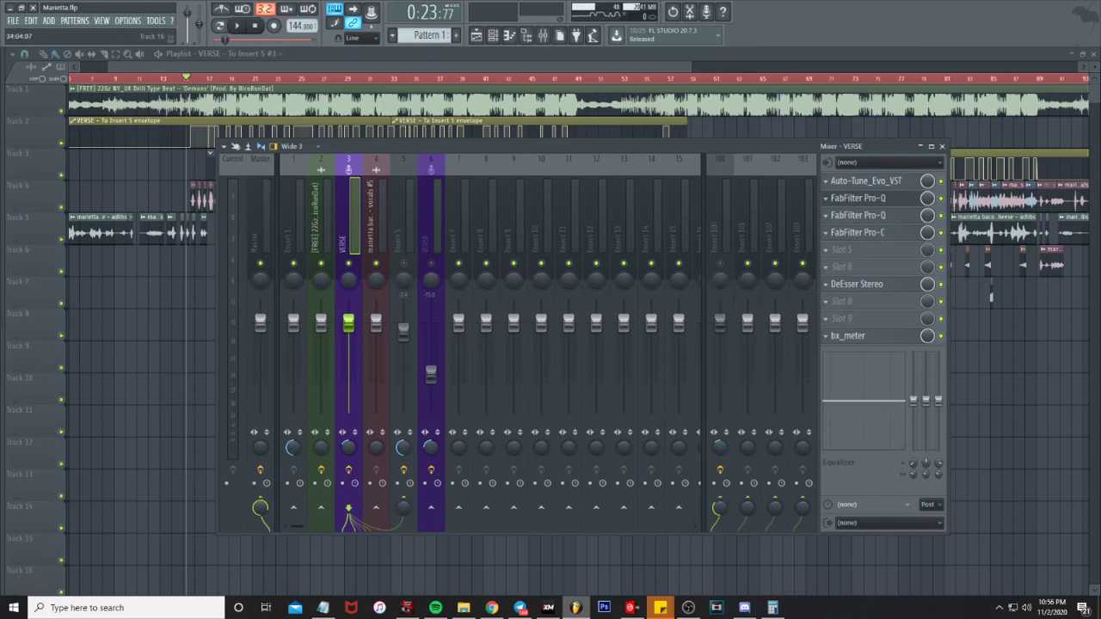
Review the DeEsser Stereo threshold and frequency settings on the VERSE track, and return to the playlist.
click(883, 285)
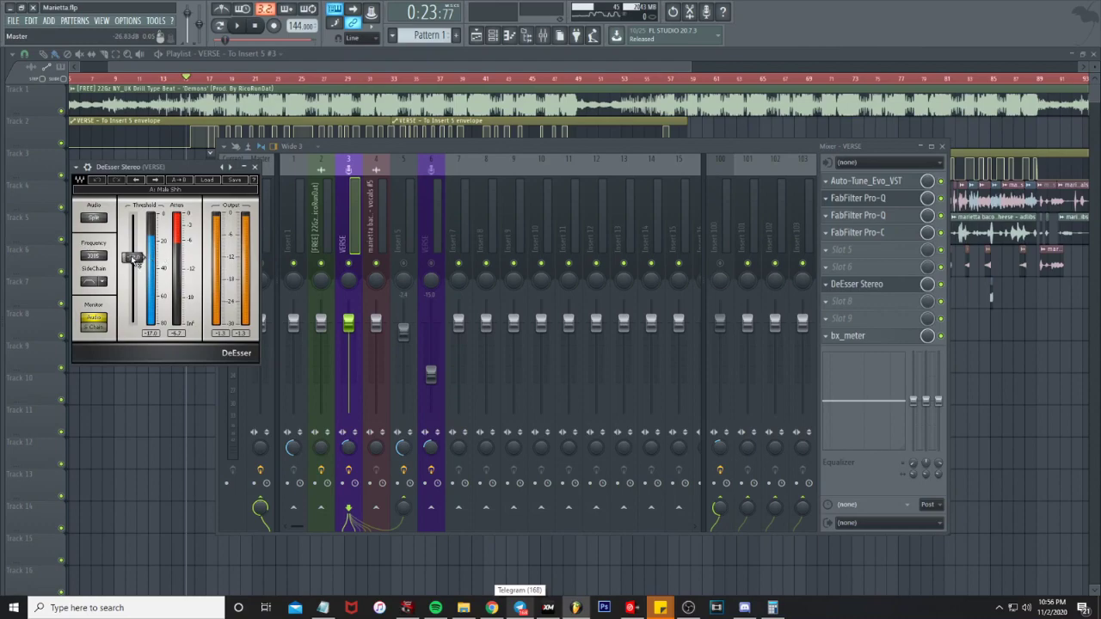
click(406, 151)
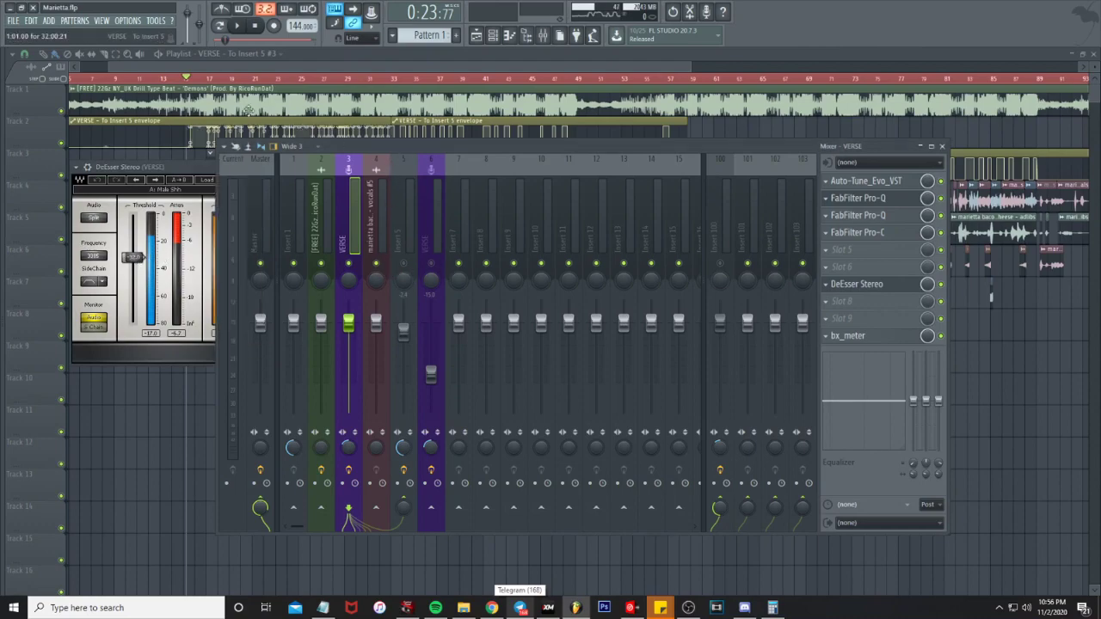
click(174, 155)
Select the song's opening section up to about bar 20 in the playlist and play it from about bar 6.
scroll(184, 172, up, 5)
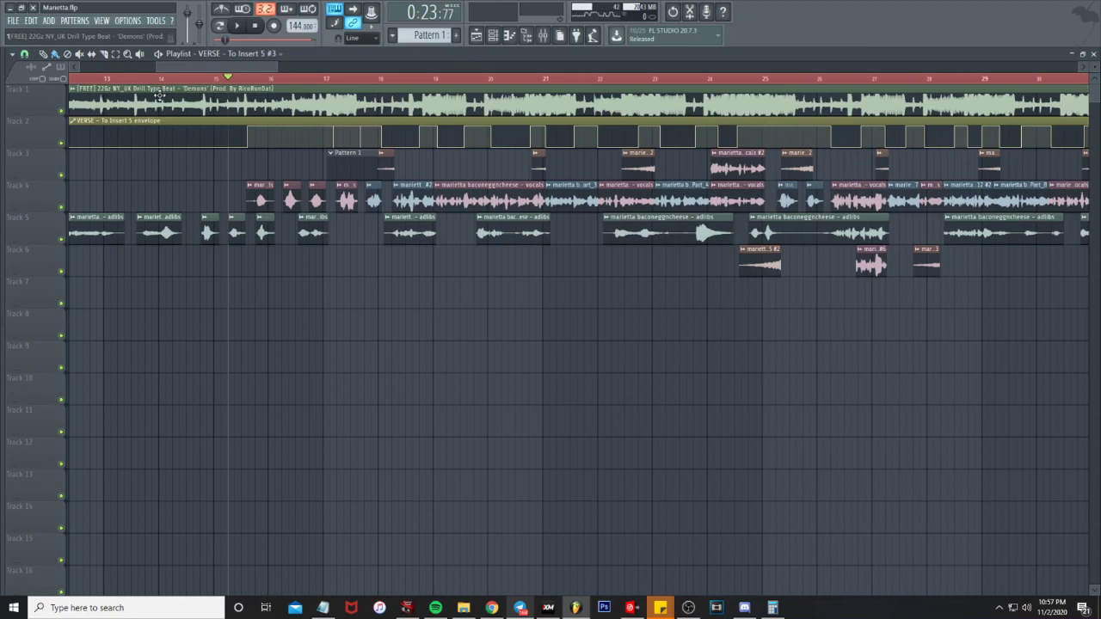
drag(207, 82, 0, 81)
click(208, 80)
scroll(206, 81, down, 3)
key(space)
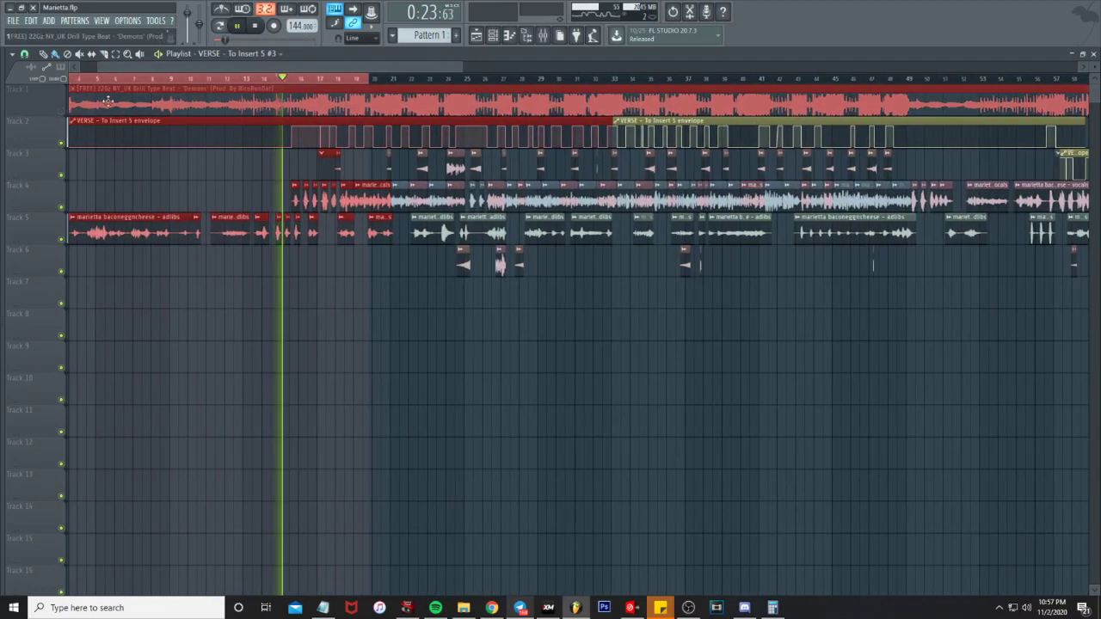
click(127, 83)
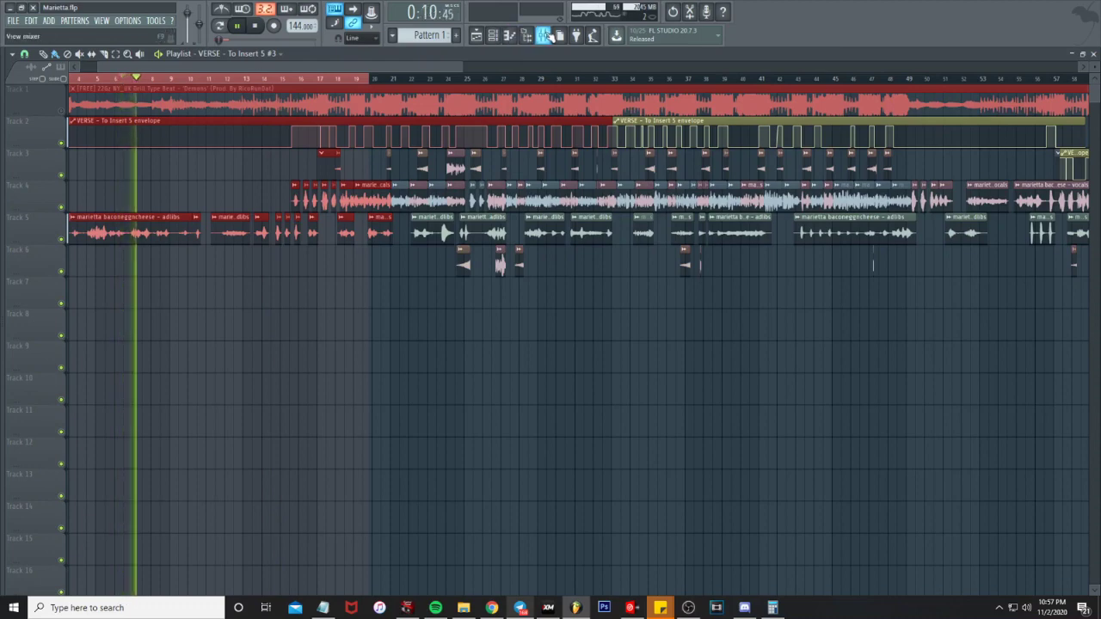
Stop playback and unmute the second VERSE track in mixer insert 6.
key(space)
key(F9)
click(432, 264)
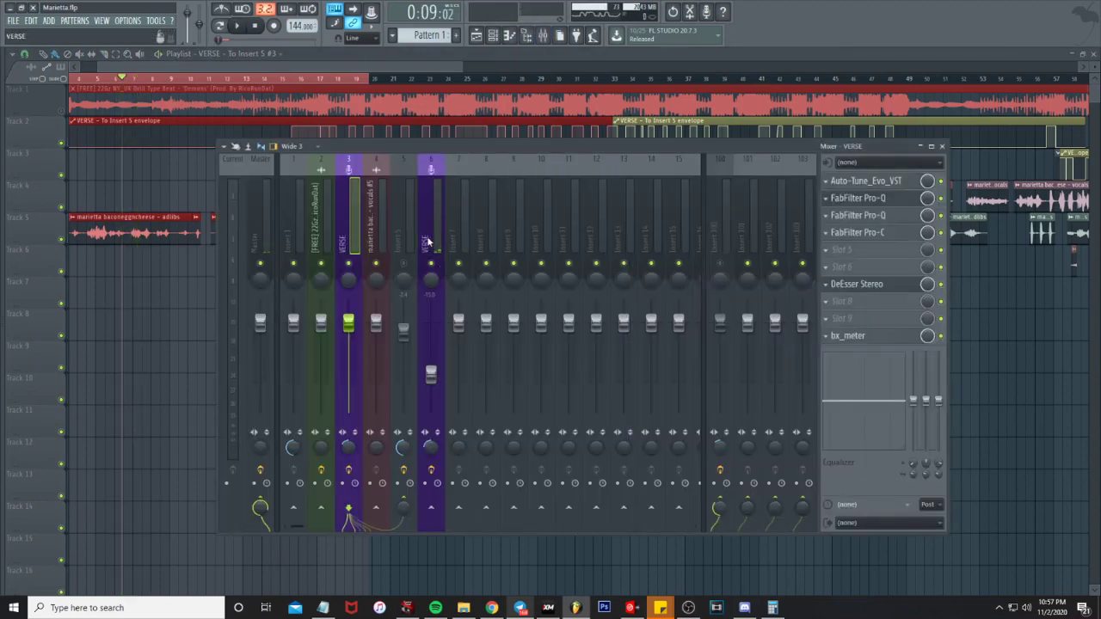
Play the intro ad-libs from about bar 6, and bring up the effects chain of mixer insert 6.
key(space)
key(F9)
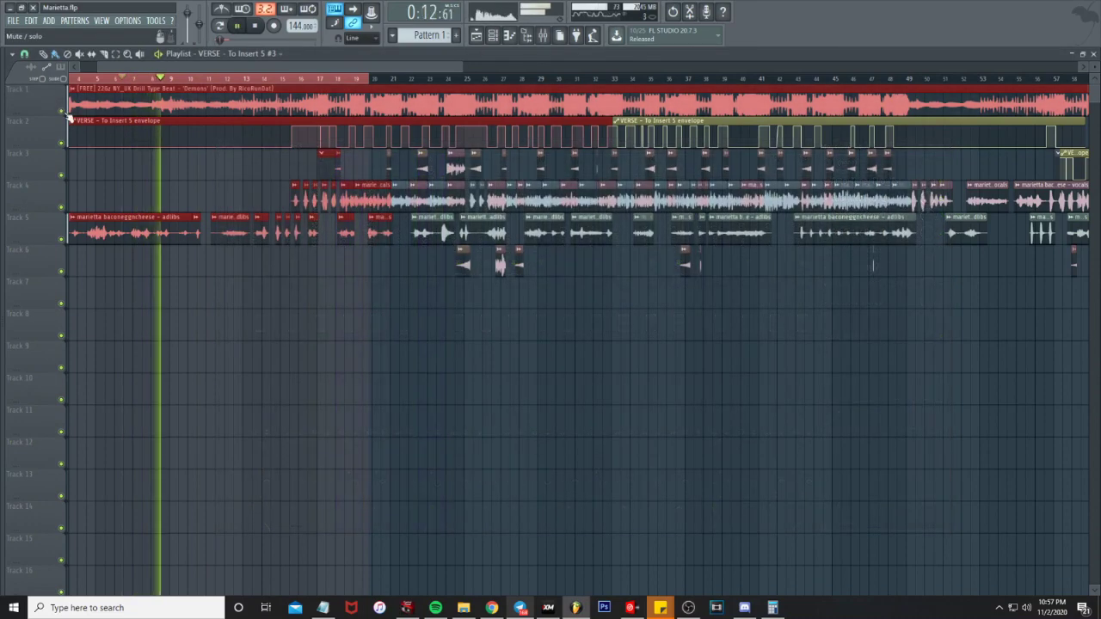
key(space)
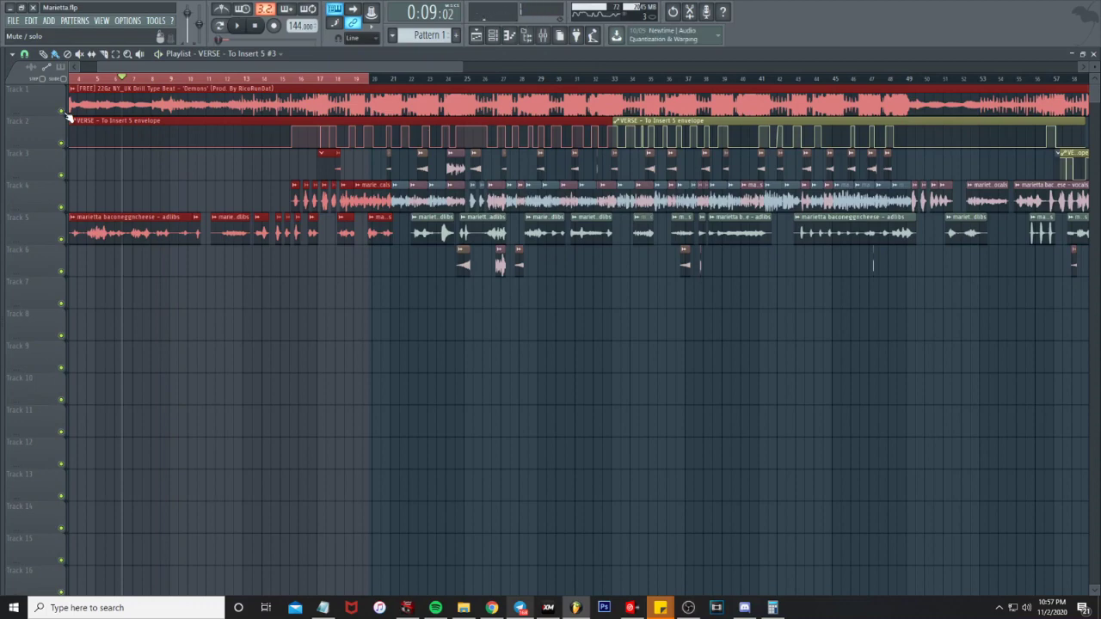
click(543, 36)
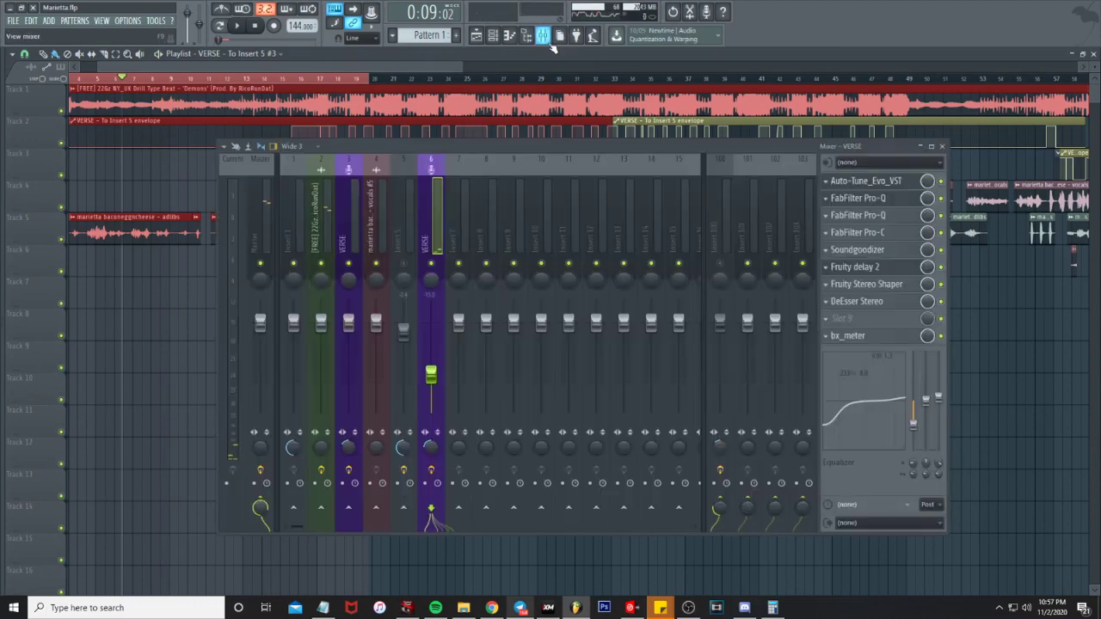
Review the settings of both FabFilter Pro-Q equalizers, the FabFilter Pro-C and the Soundgoodizer on the VERSE track in insert 6.
click(891, 199)
mouse_move(297, 346)
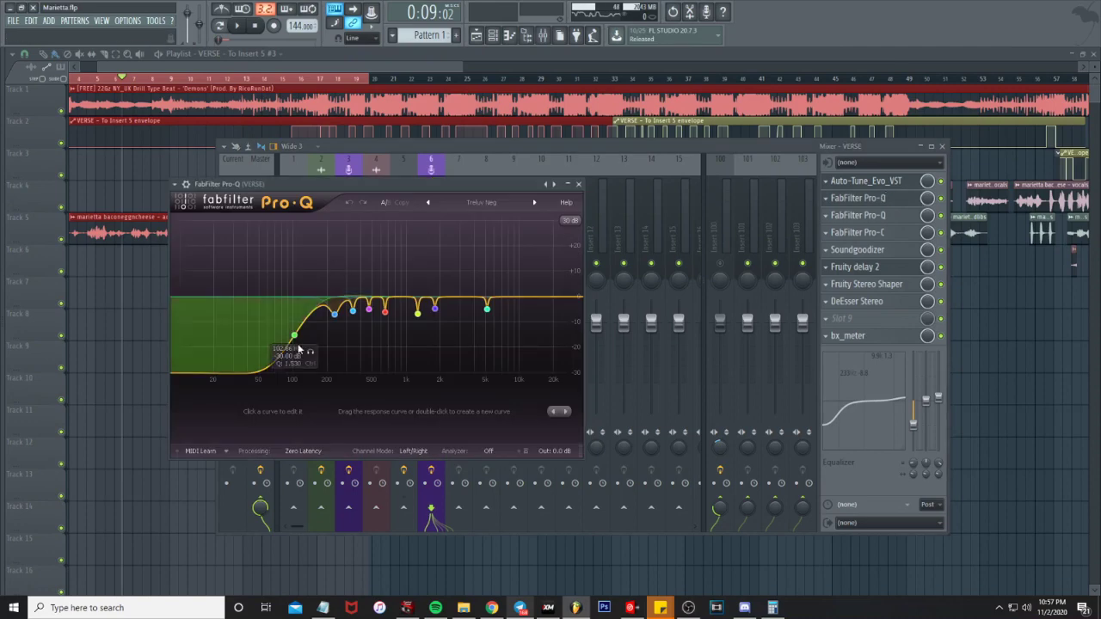
click(869, 217)
mouse_move(418, 255)
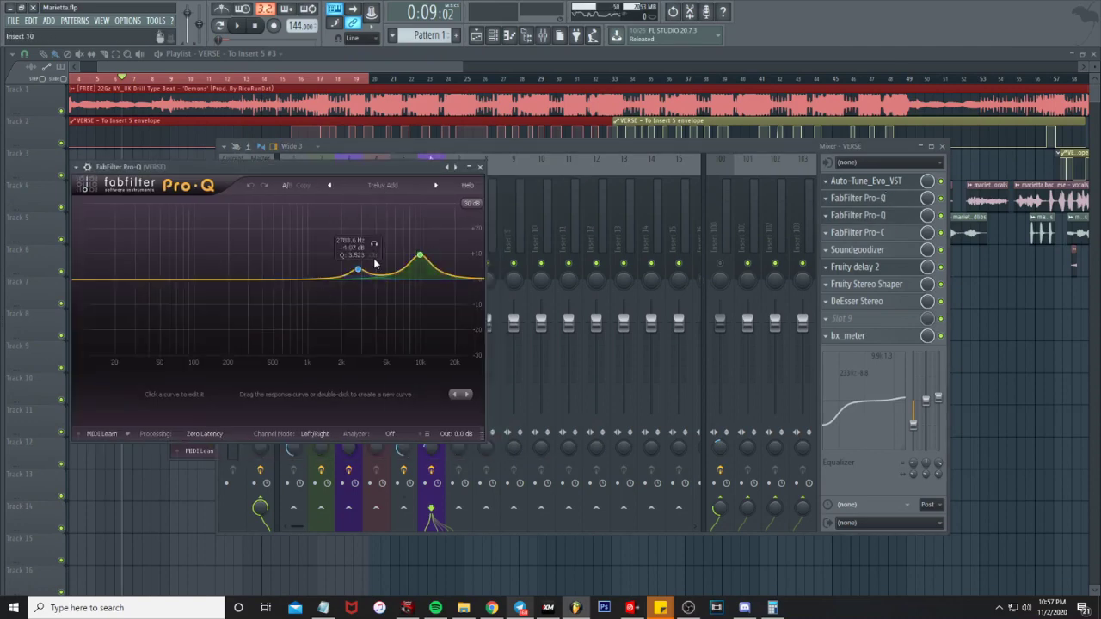
click(886, 234)
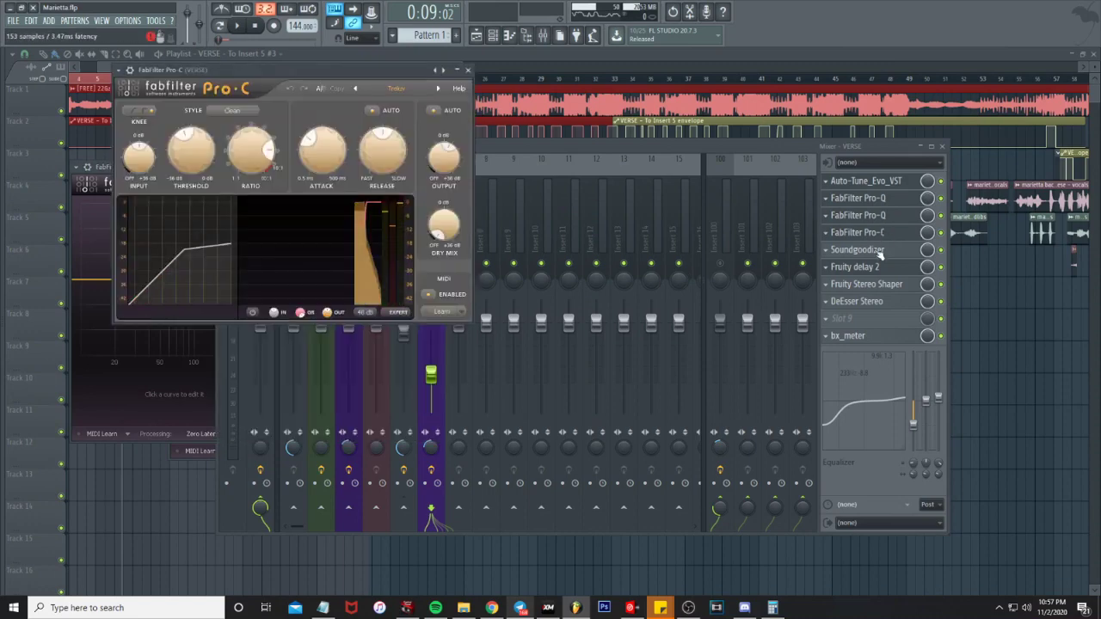
click(879, 251)
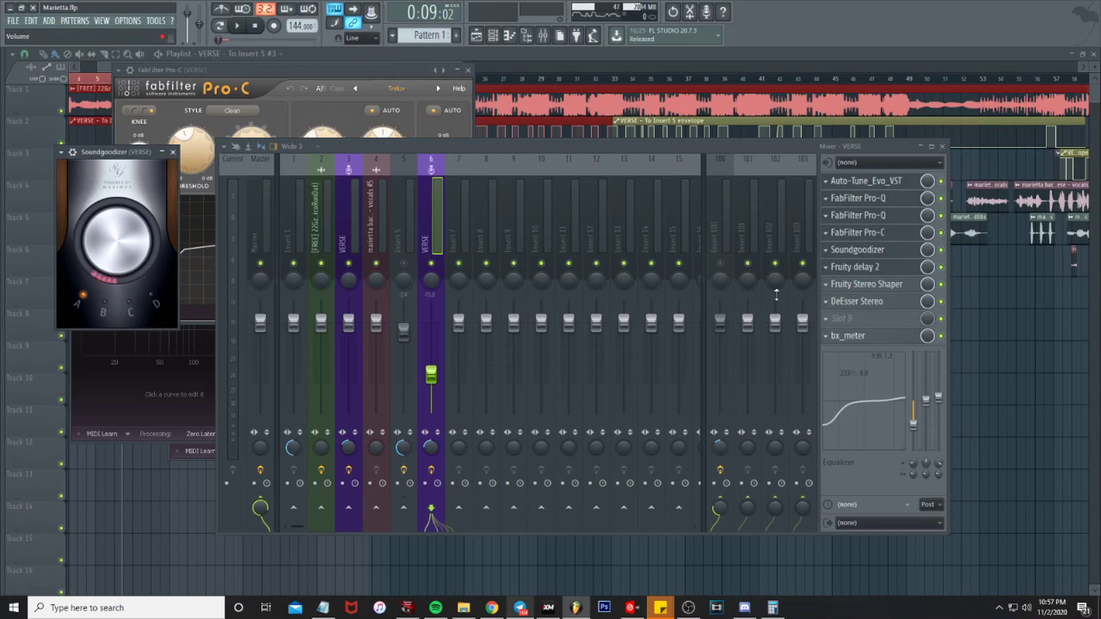
Review the Fruity Stereo Shaper and Fruity delay 2 on insert 6, playing the ad-libs from about bar 6 in between.
click(876, 287)
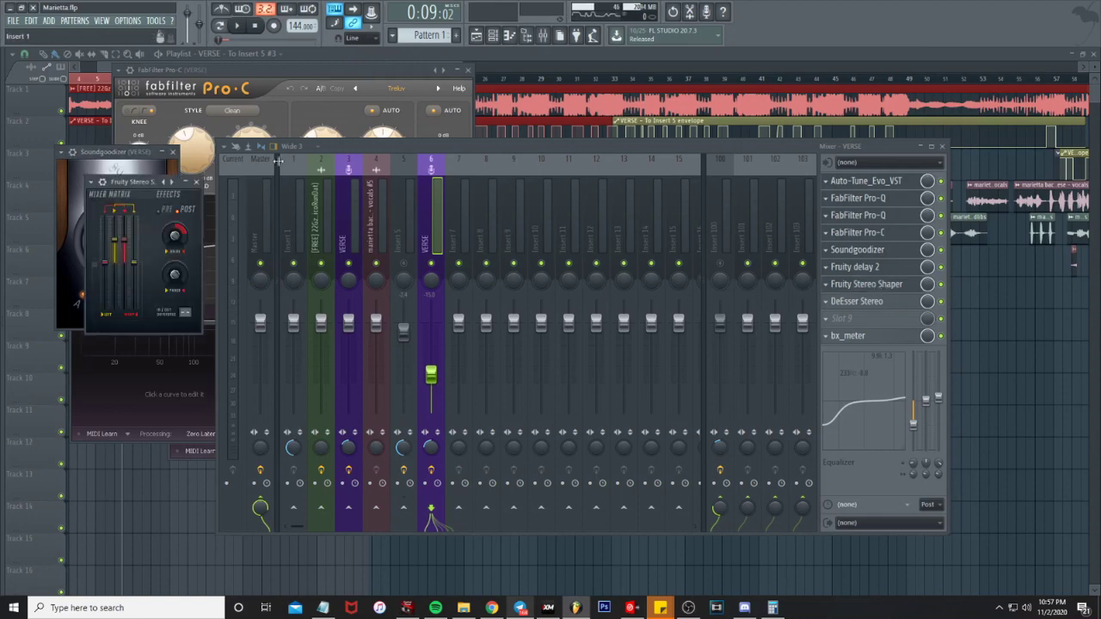
click(172, 152)
click(467, 70)
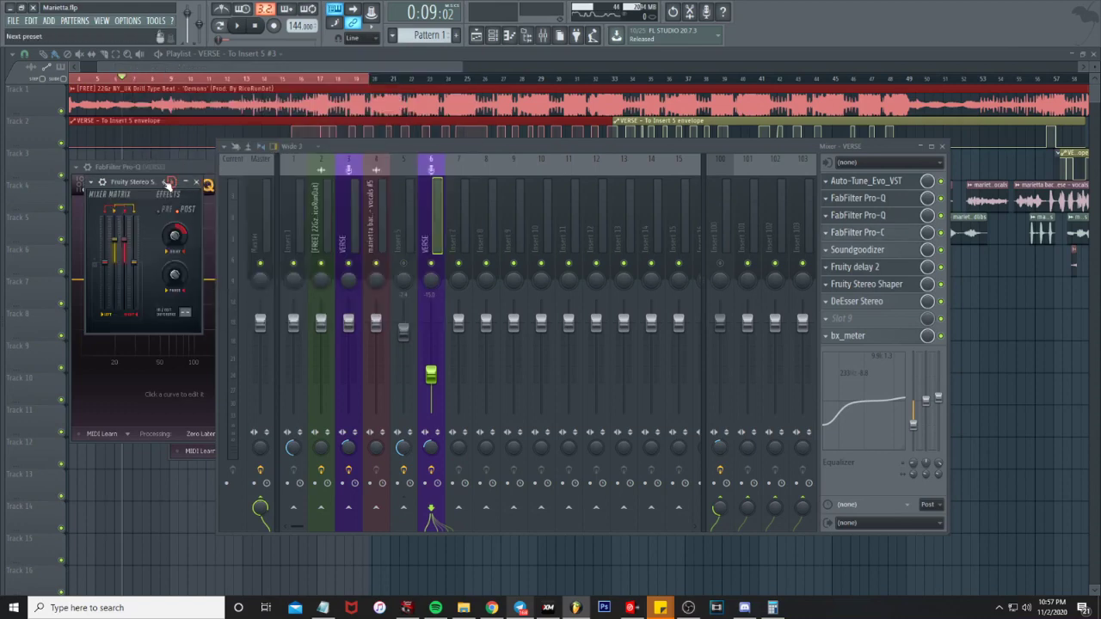
drag(142, 183, 202, 181)
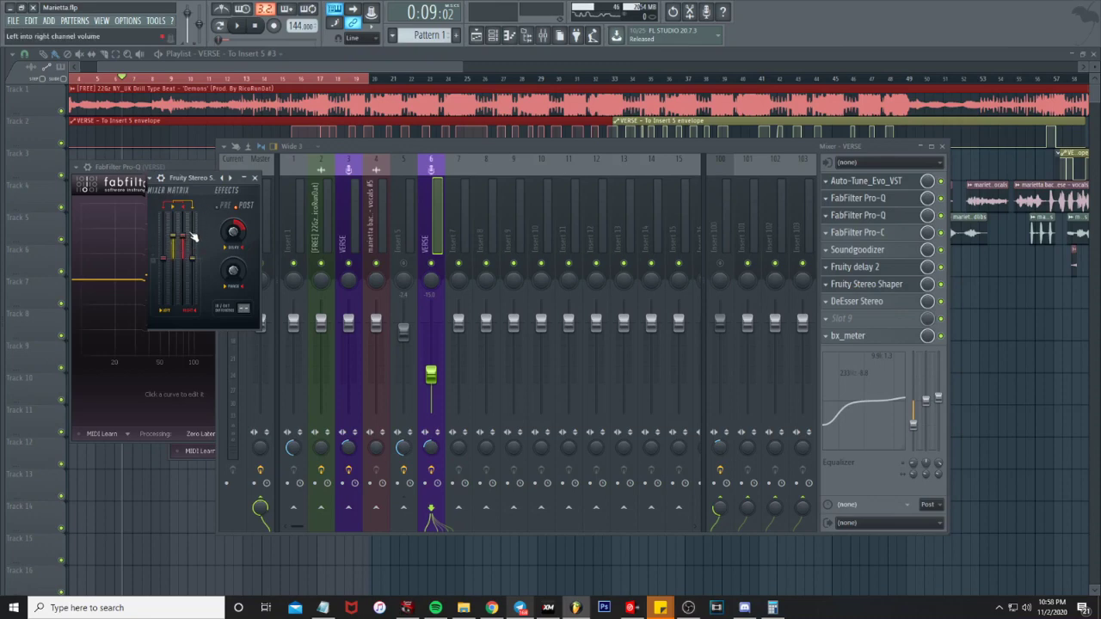
key(space)
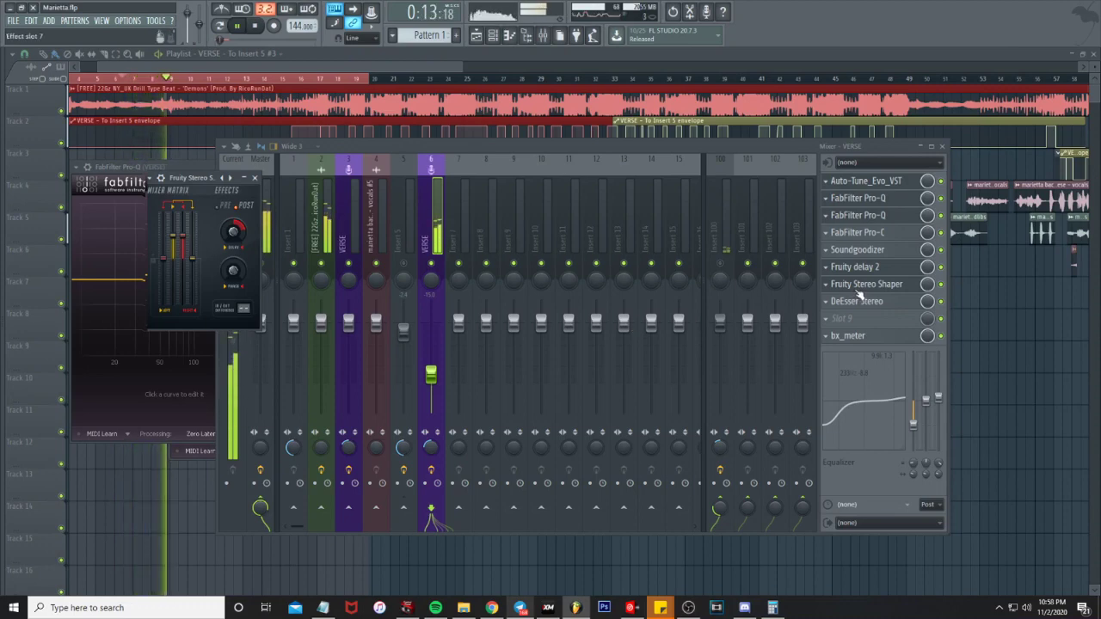
key(space)
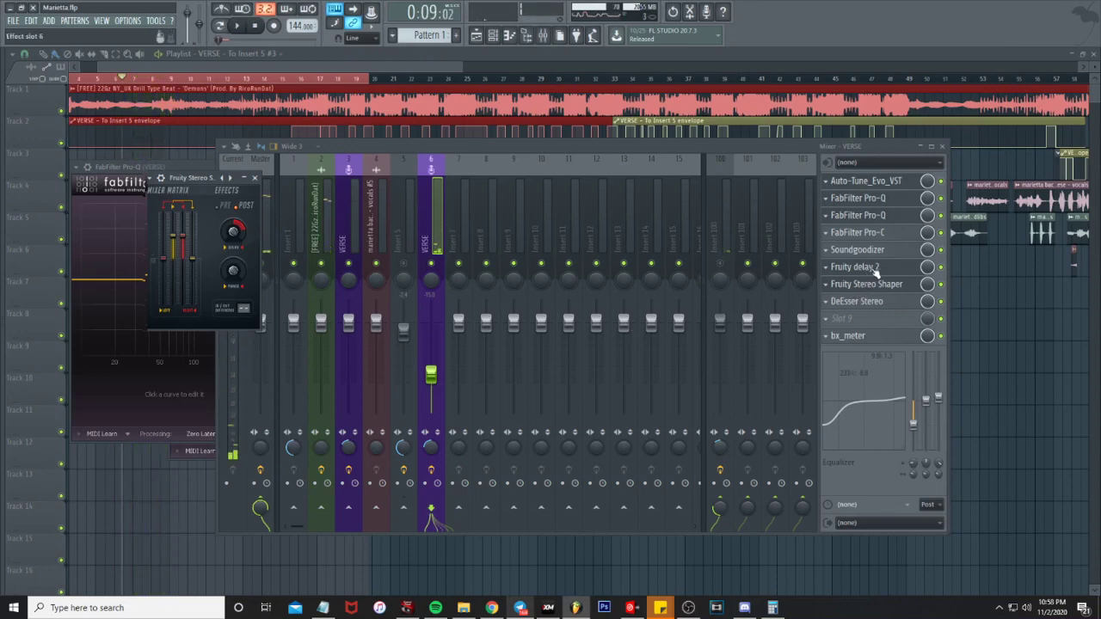
click(861, 269)
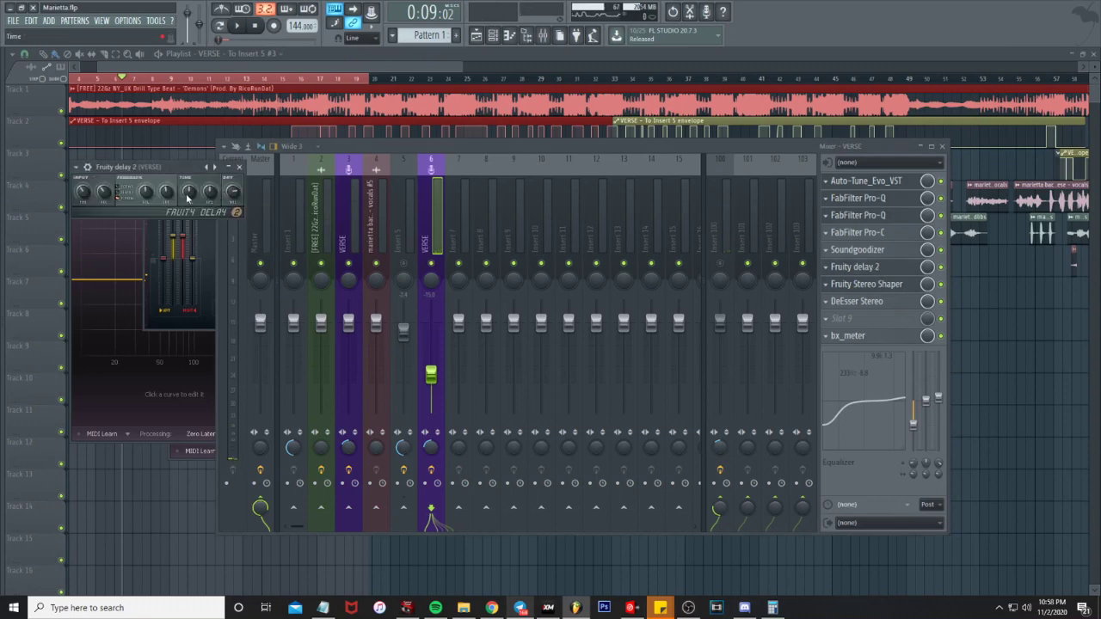
click(241, 167)
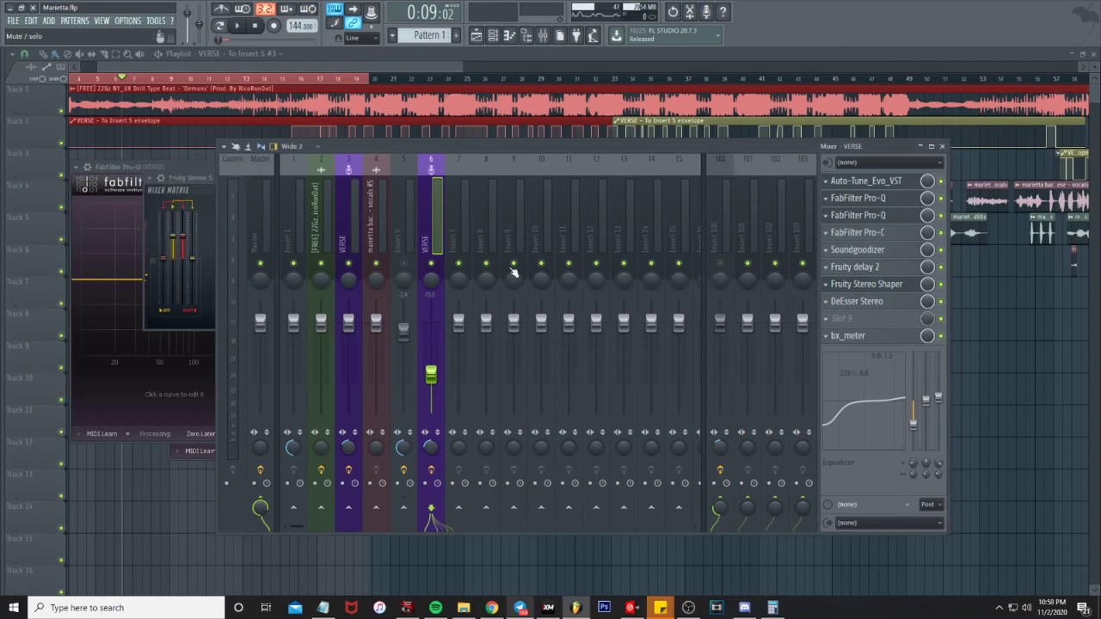
Look over the effects chains of mixer inserts 5 and 4, ending on the main VERSE track in insert 3.
click(401, 254)
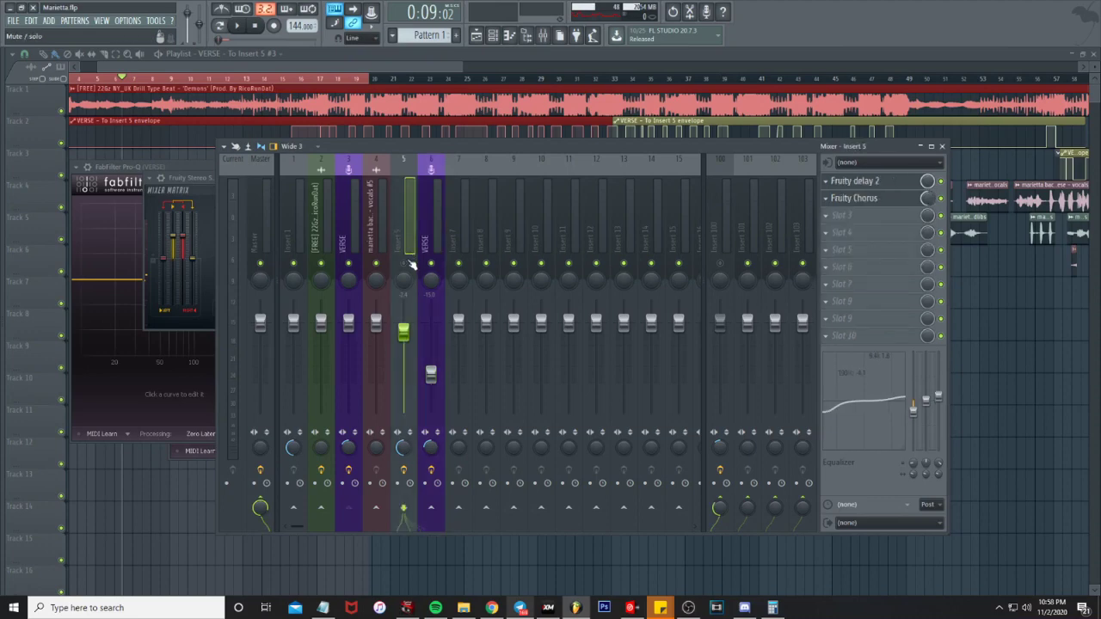
click(369, 229)
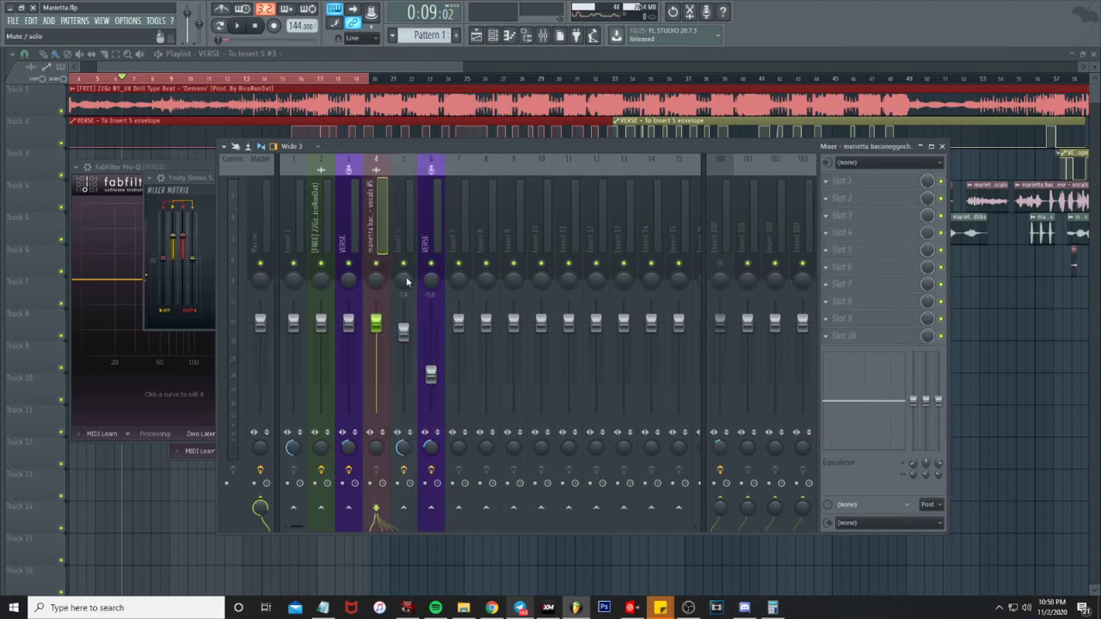
click(350, 242)
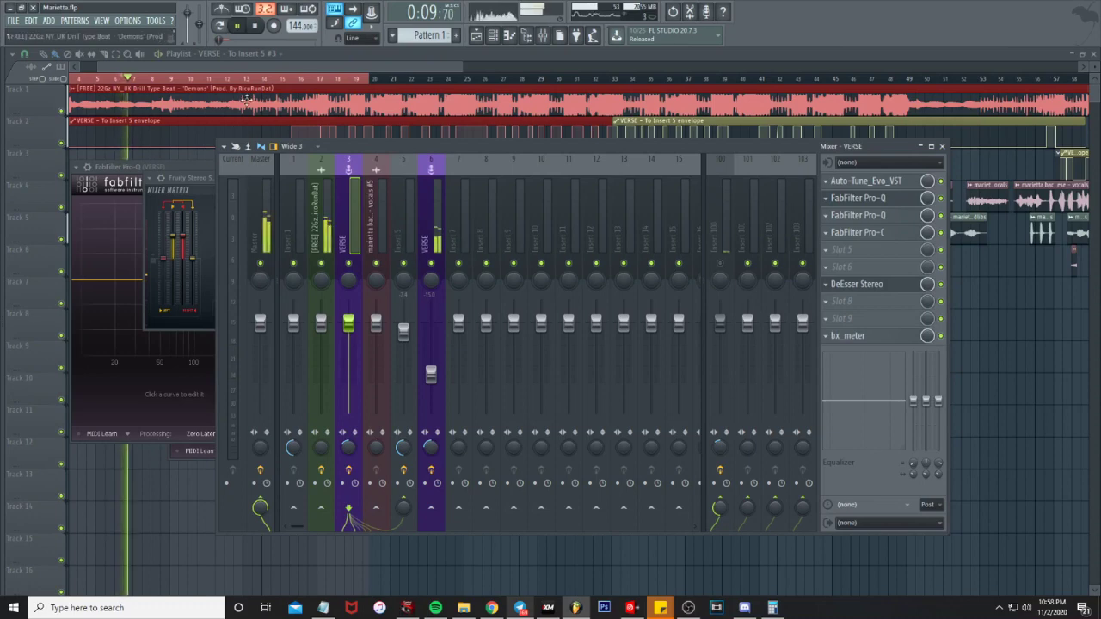
Select about bars 15 to 22 in the playlist and play that section while watching the mixer levels.
click(284, 79)
mouse_move(293, 85)
mouse_down()
mouse_move(430, 82)
mouse_move(401, 86)
mouse_up()
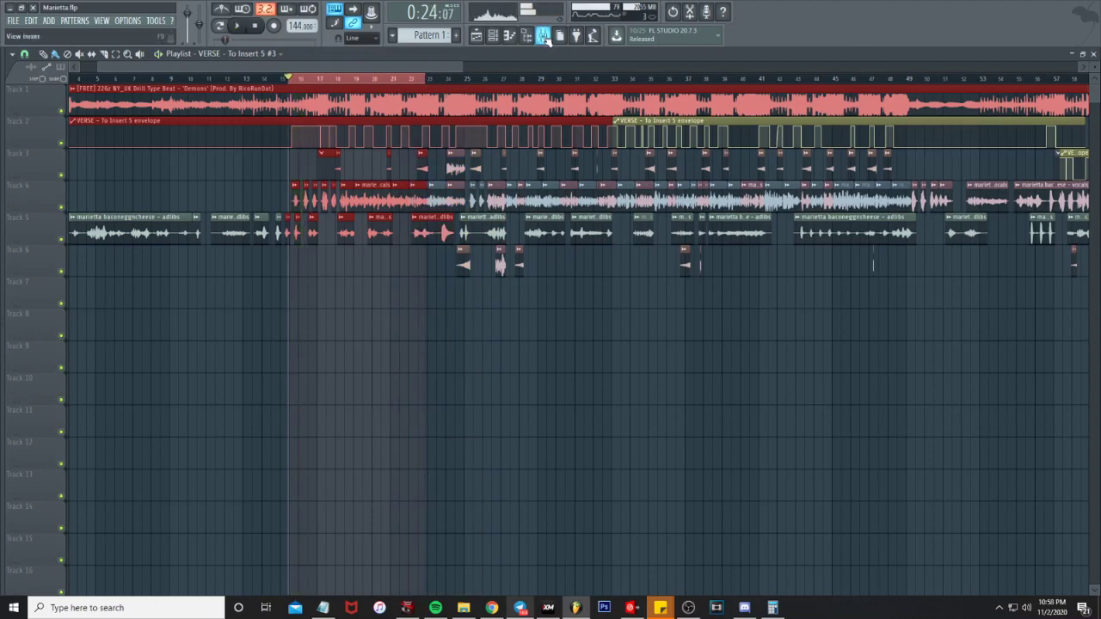
key(F9)
key(space)
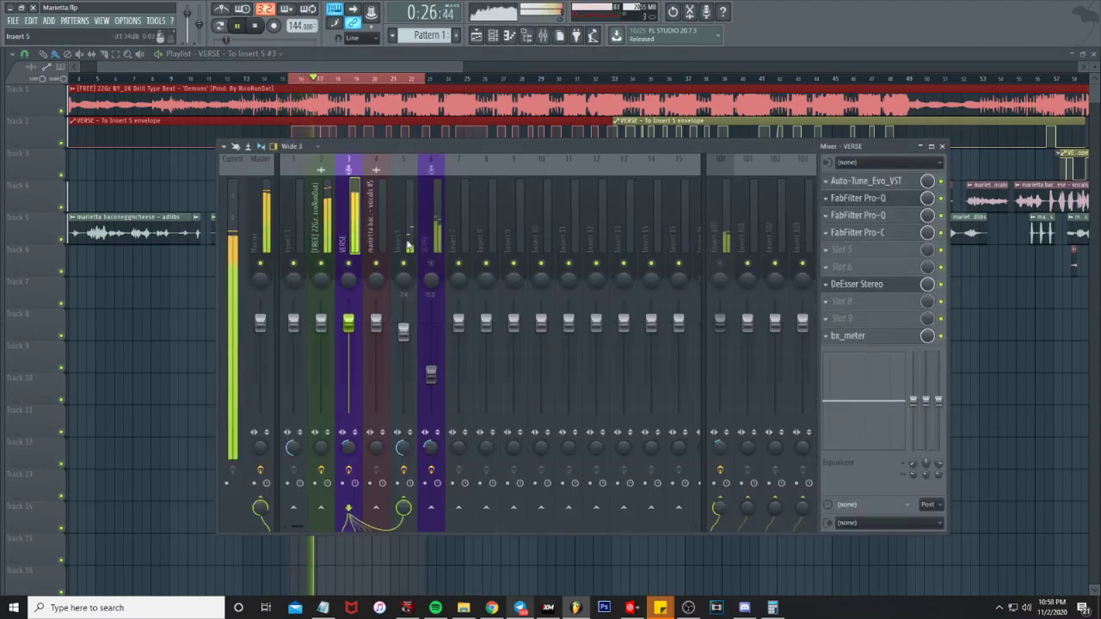
key(space)
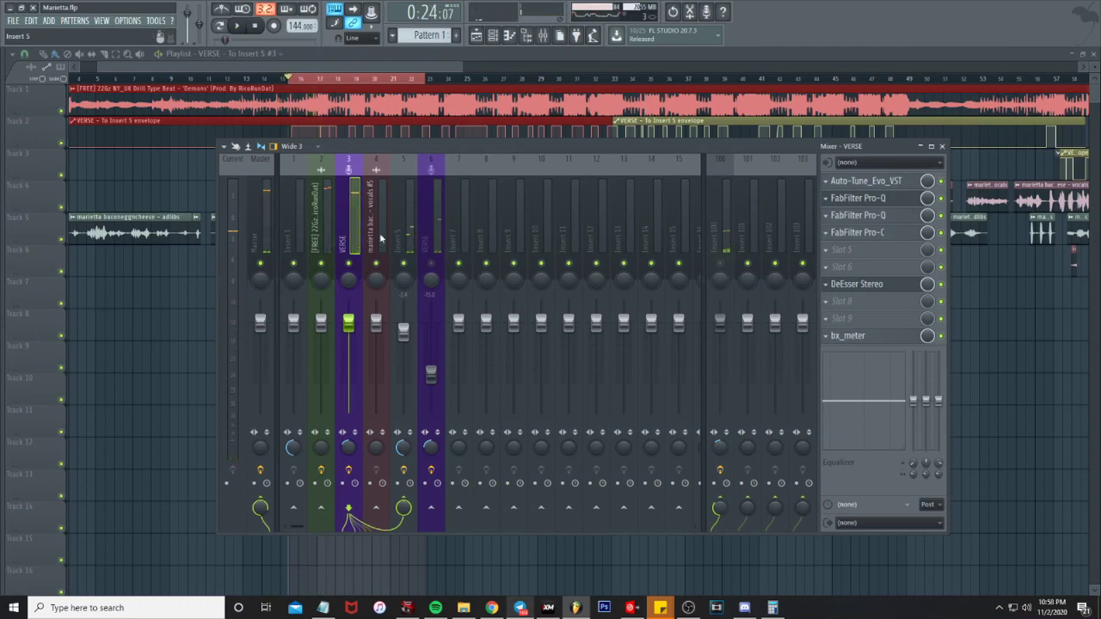
Check the automation options of the main VERSE track's send to insert 5, and bring up insert 5's effects chain.
right_click(402, 512)
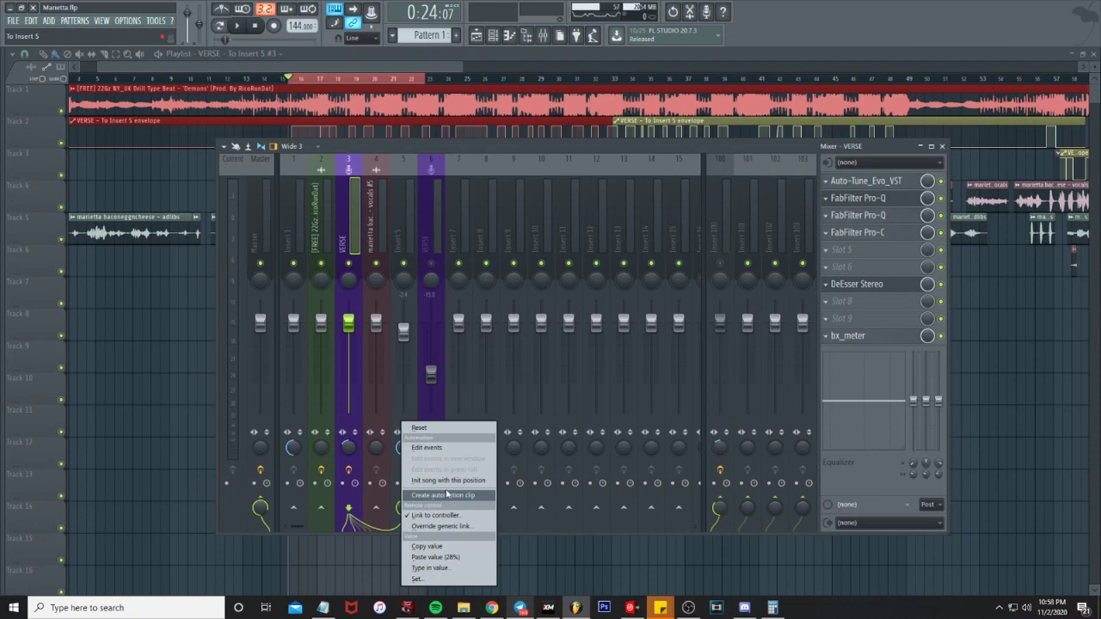
key(Escape)
click(432, 208)
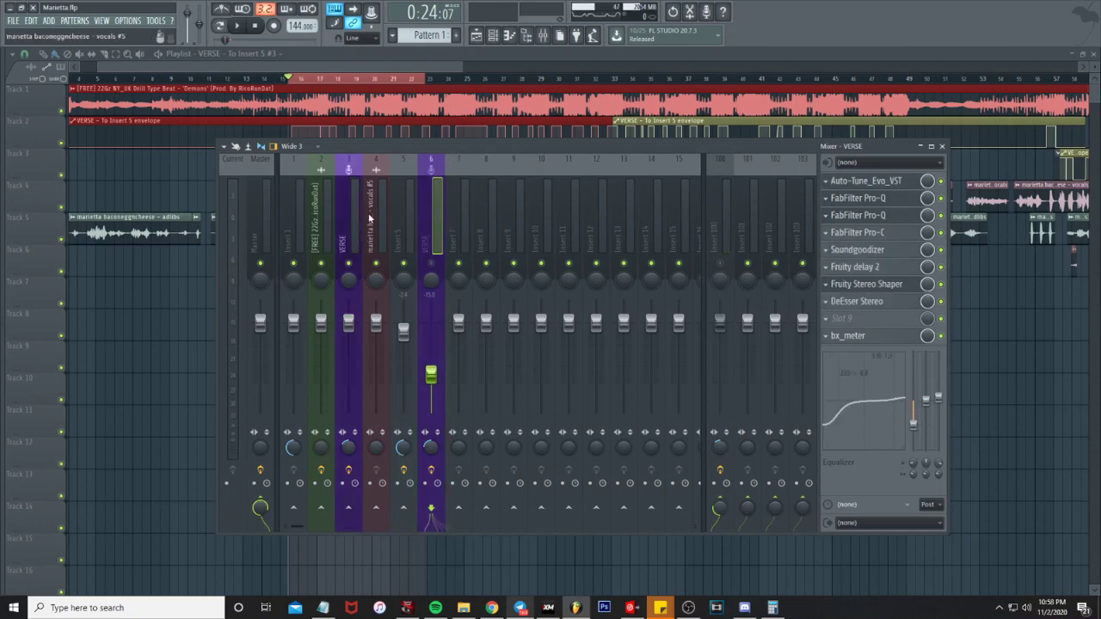
click(402, 206)
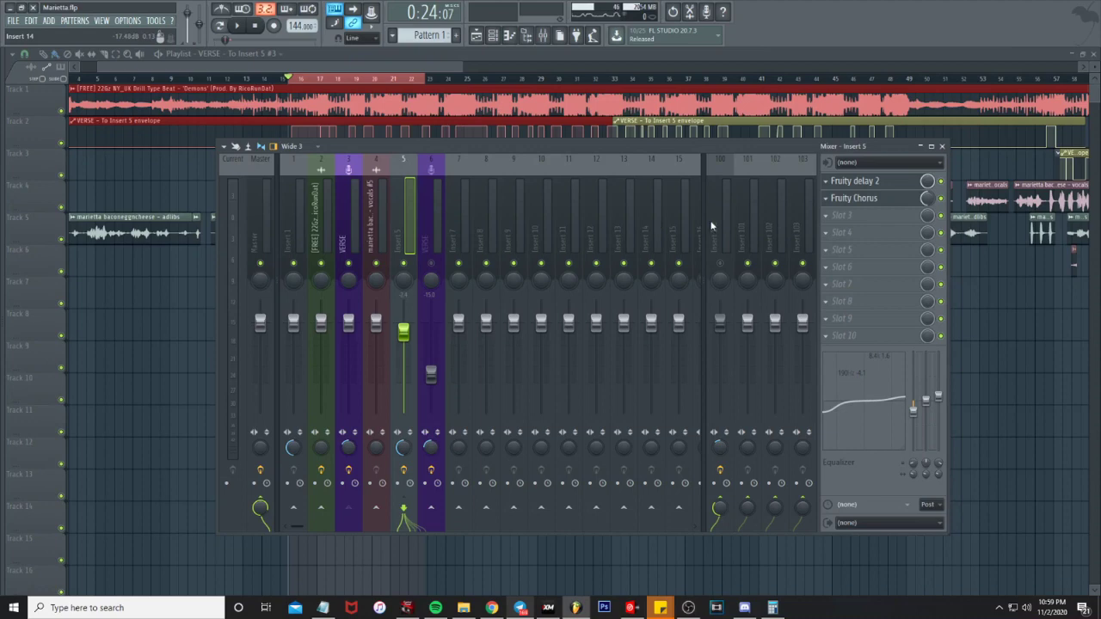
Review the Fruity delay 2 settings and the equalizer curve of insert 5.
click(851, 183)
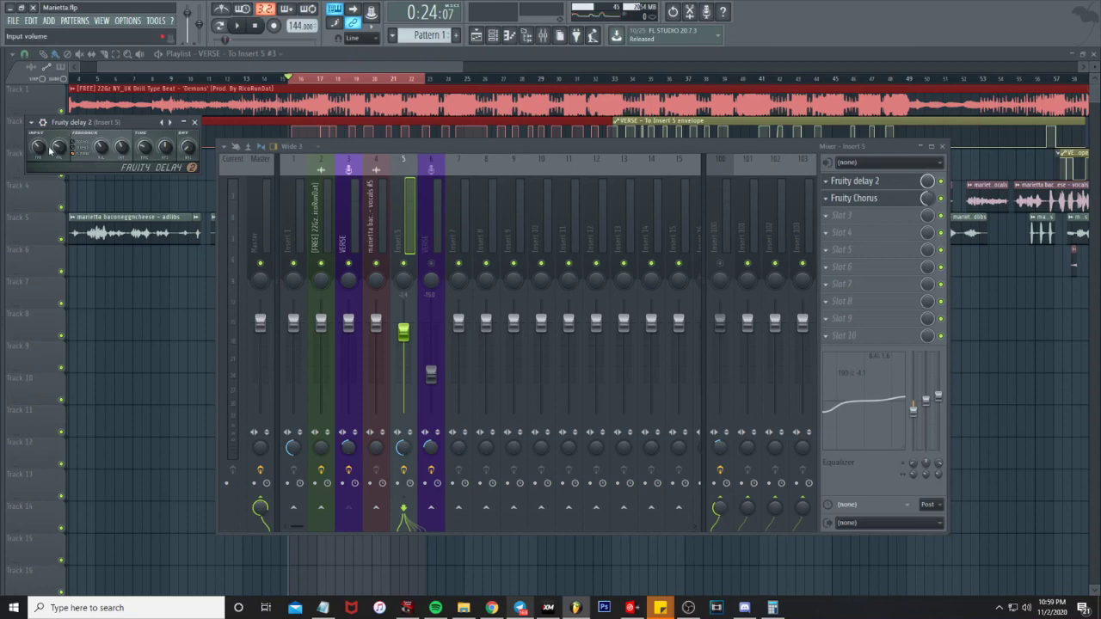
click(195, 122)
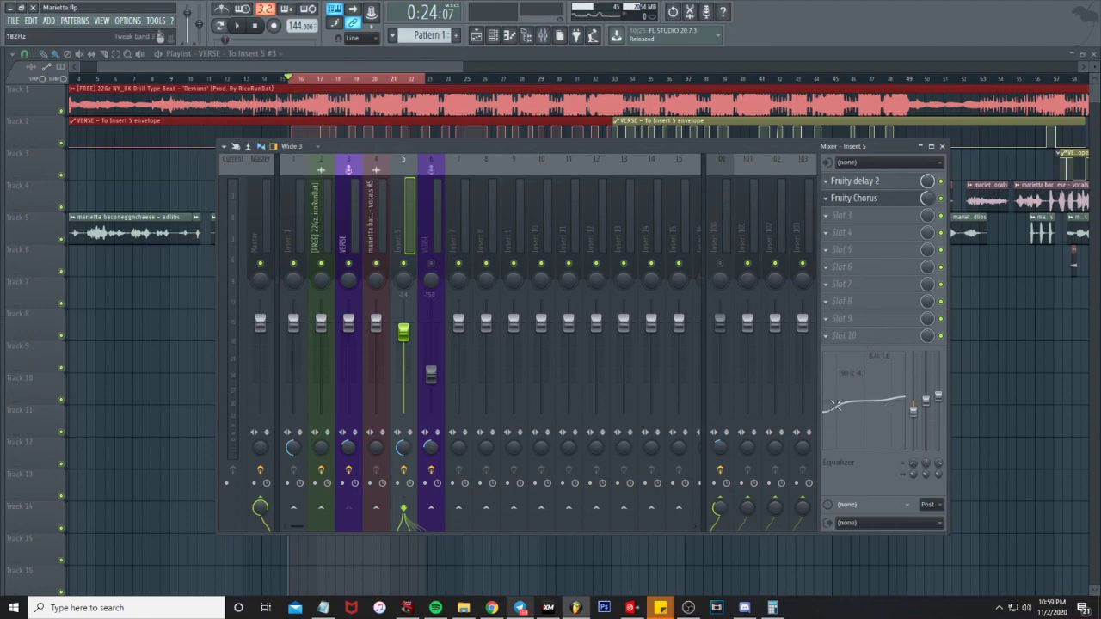
drag(834, 408, 891, 405)
Play the selected section, mute the beat in insert 2 during playback to expose the delayed vocals, and stop.
key(space)
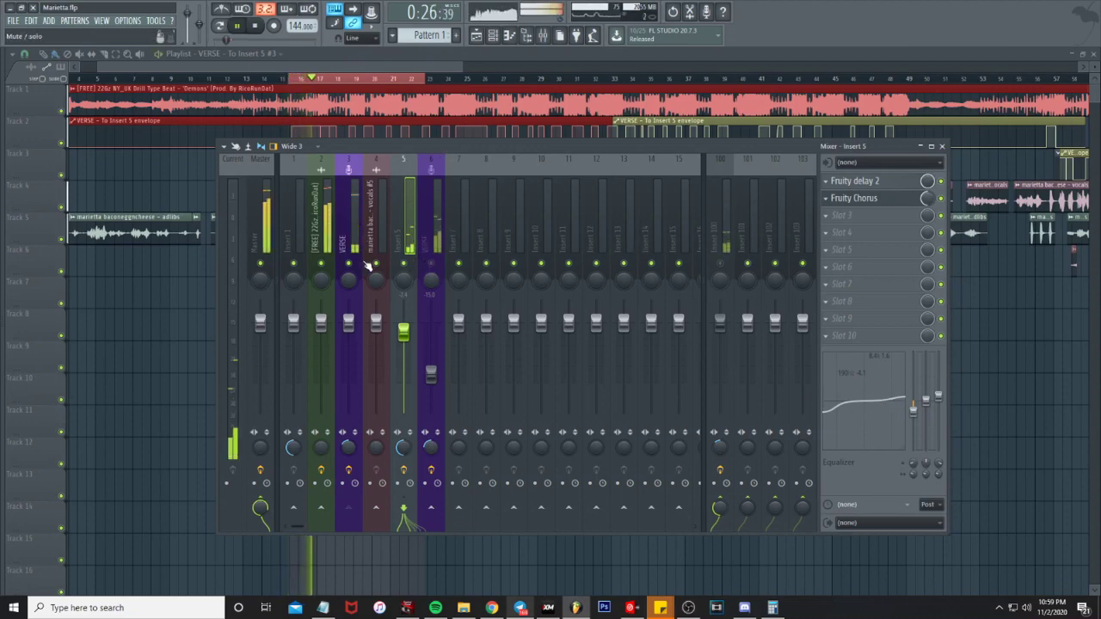
click(322, 264)
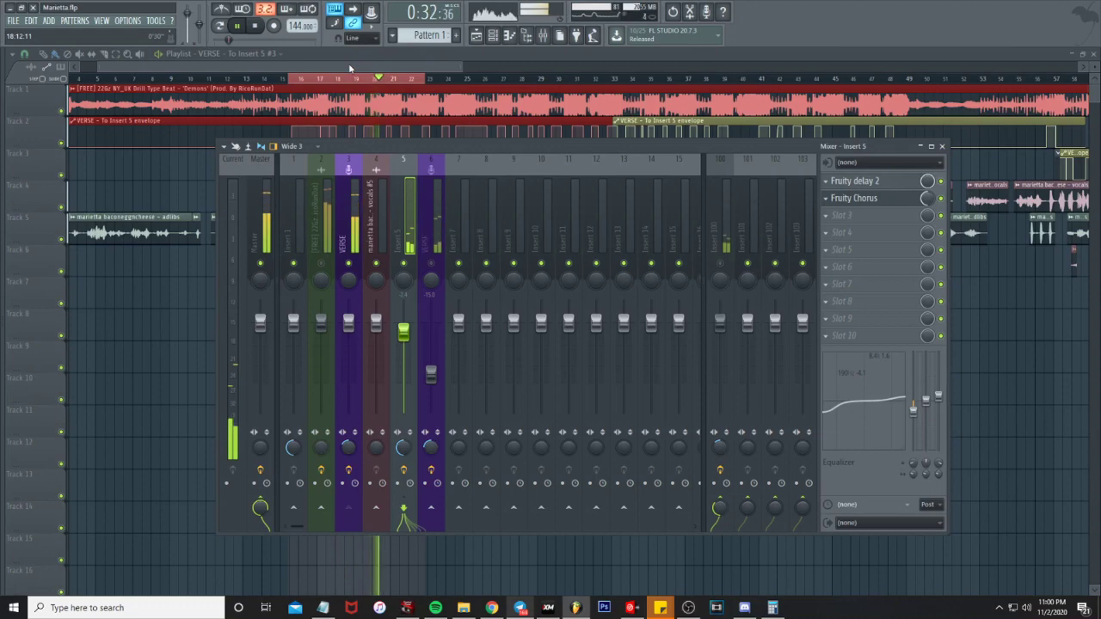
key(space)
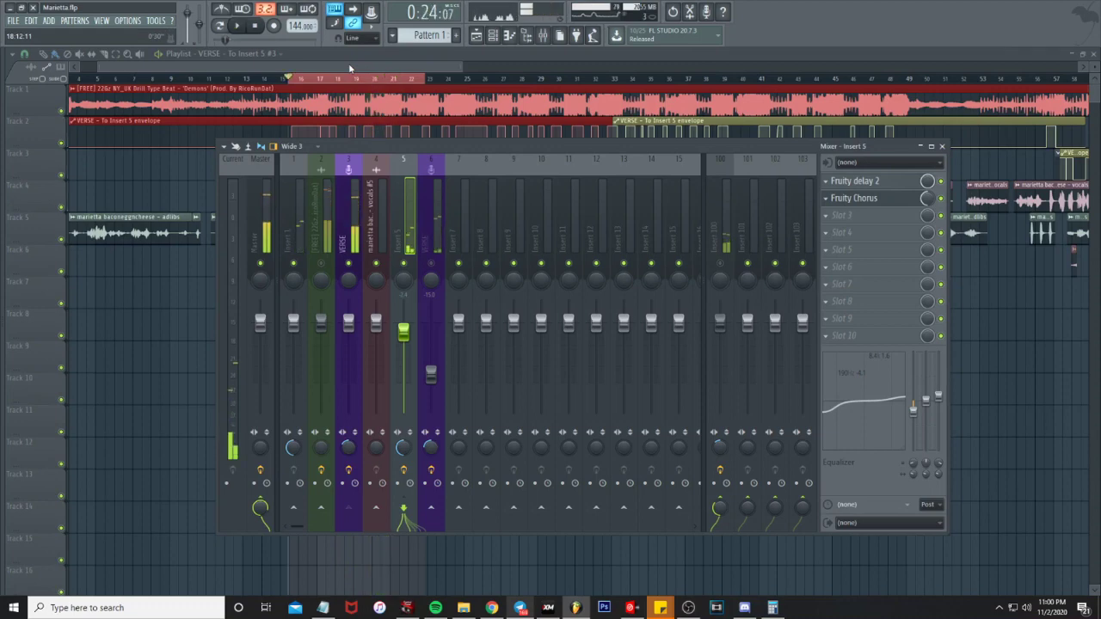
Return to the playlist, clear the time selection, and place the playhead where the verse vocals begin, at about bar 15.
key(F9)
scroll(295, 206, up, 3)
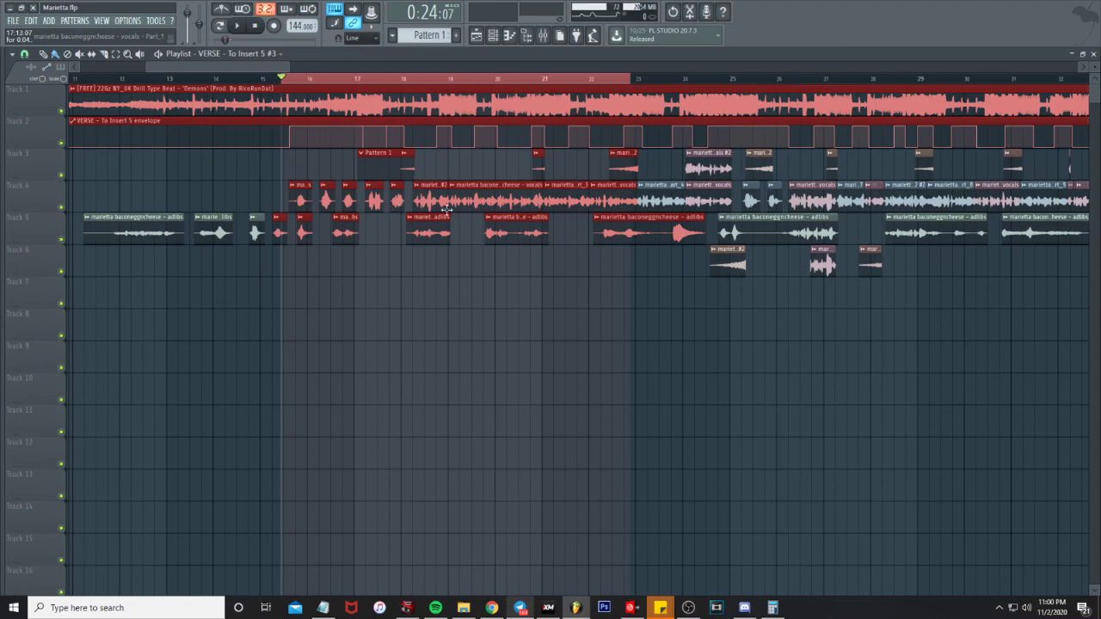
click(289, 79)
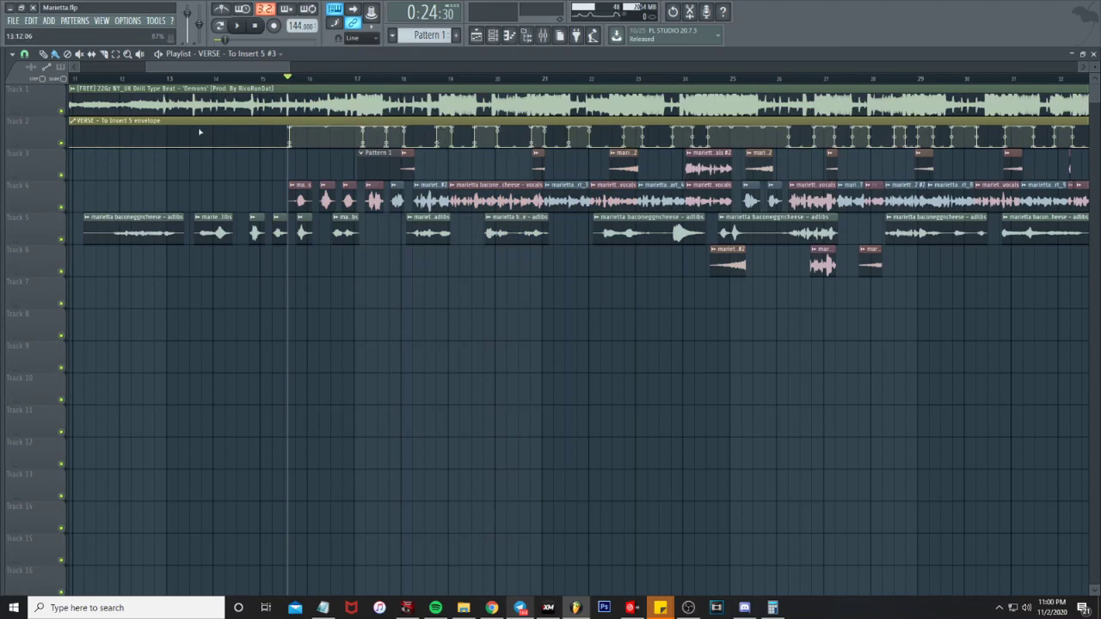
Enlarge tracks 1 and 2 in the playlist and play the verse to follow the VERSE - To Insert 5 envelope until about bar 21.
drag(38, 145, 53, 169)
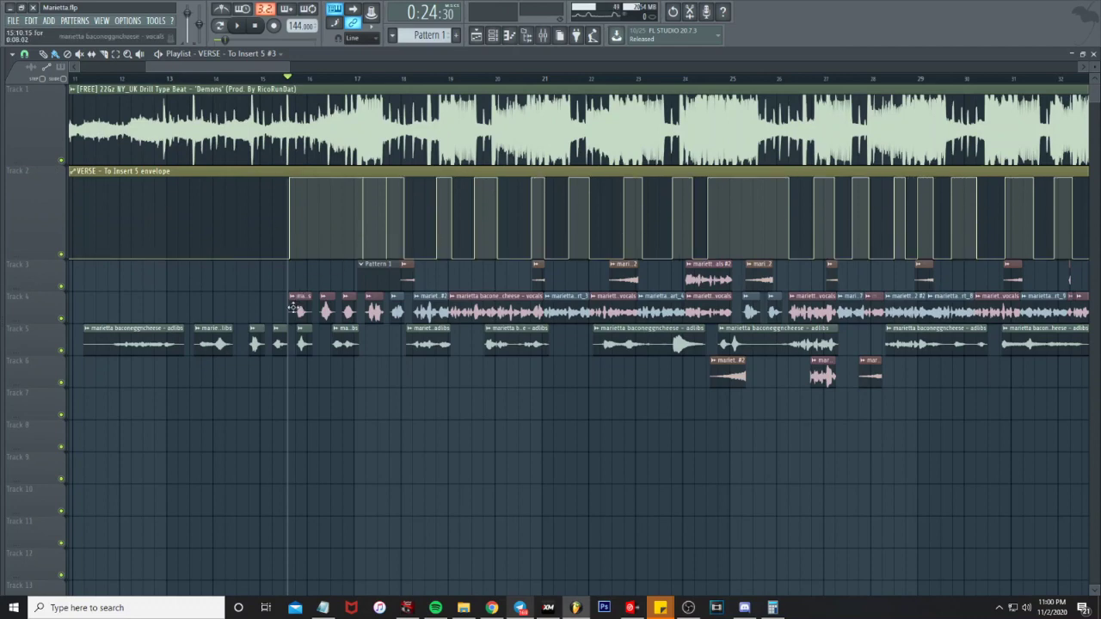
scroll(379, 342, up, 3)
scroll(379, 342, up, 5)
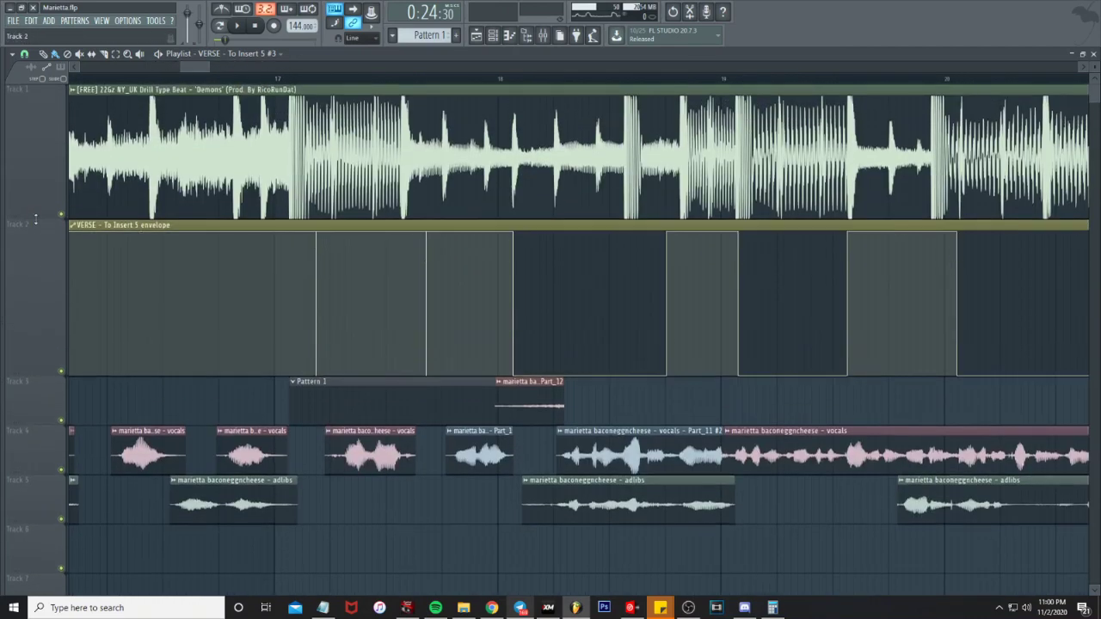
drag(36, 219, 36, 171)
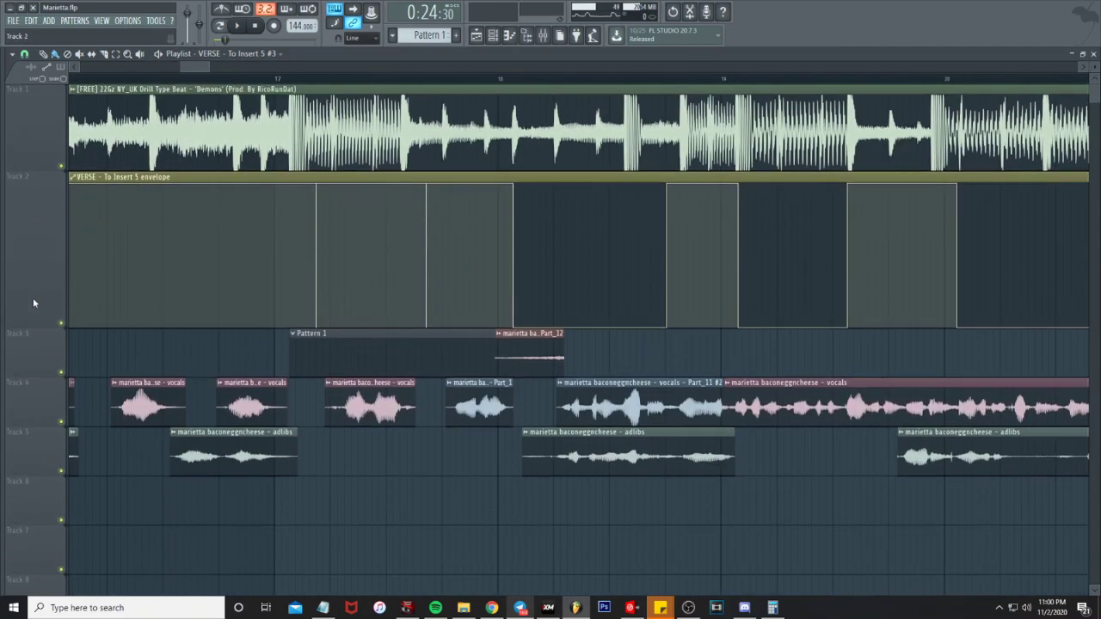
drag(25, 325, 25, 264)
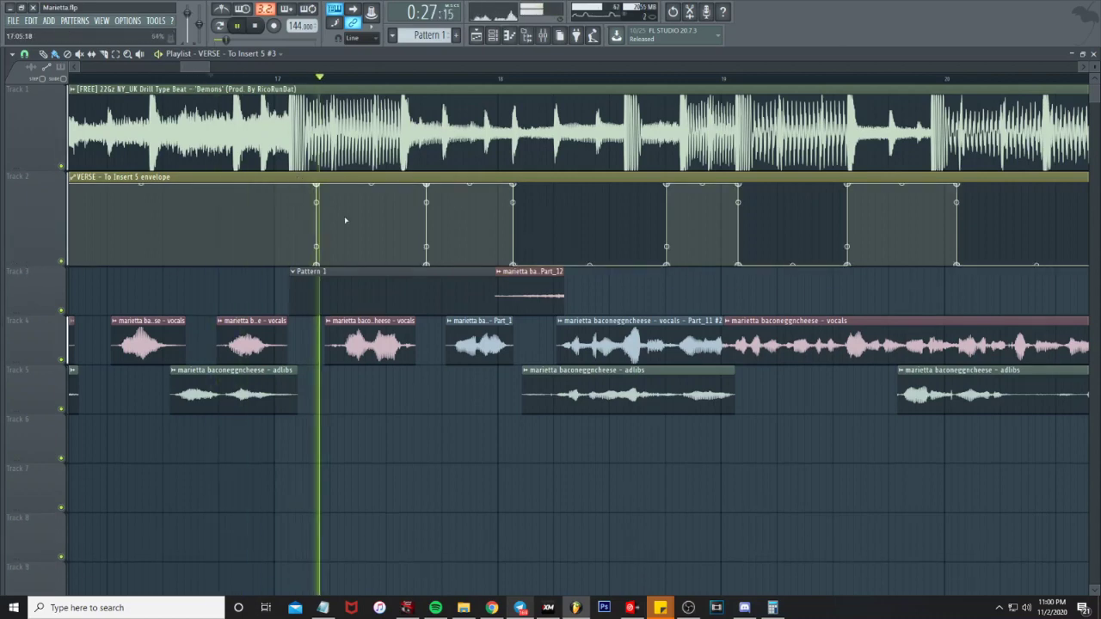
scroll(347, 221, down, 4)
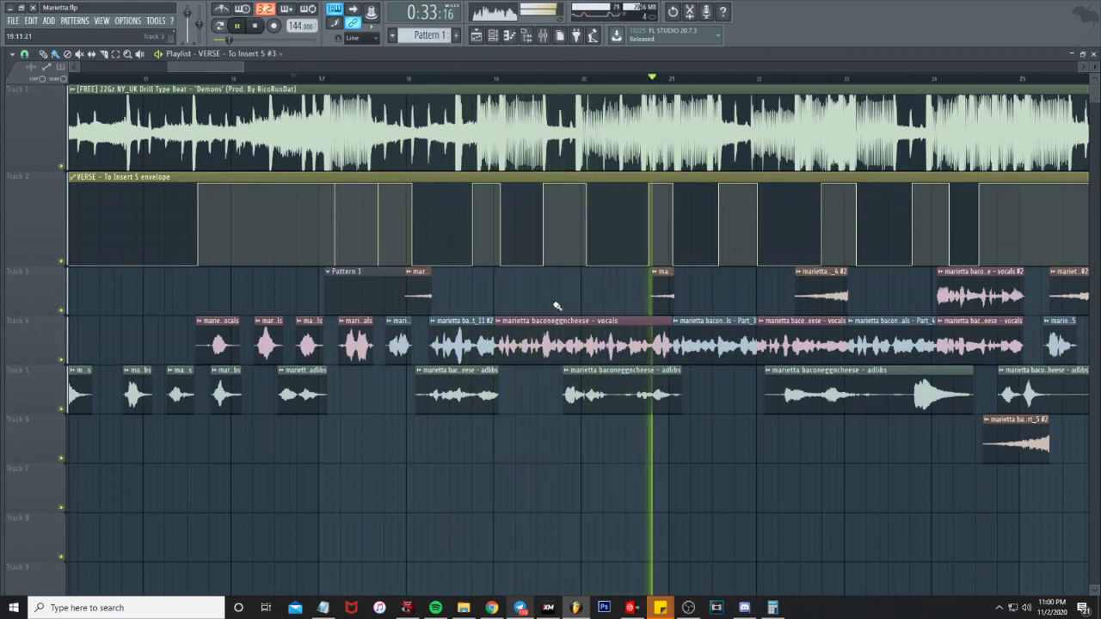
key(space)
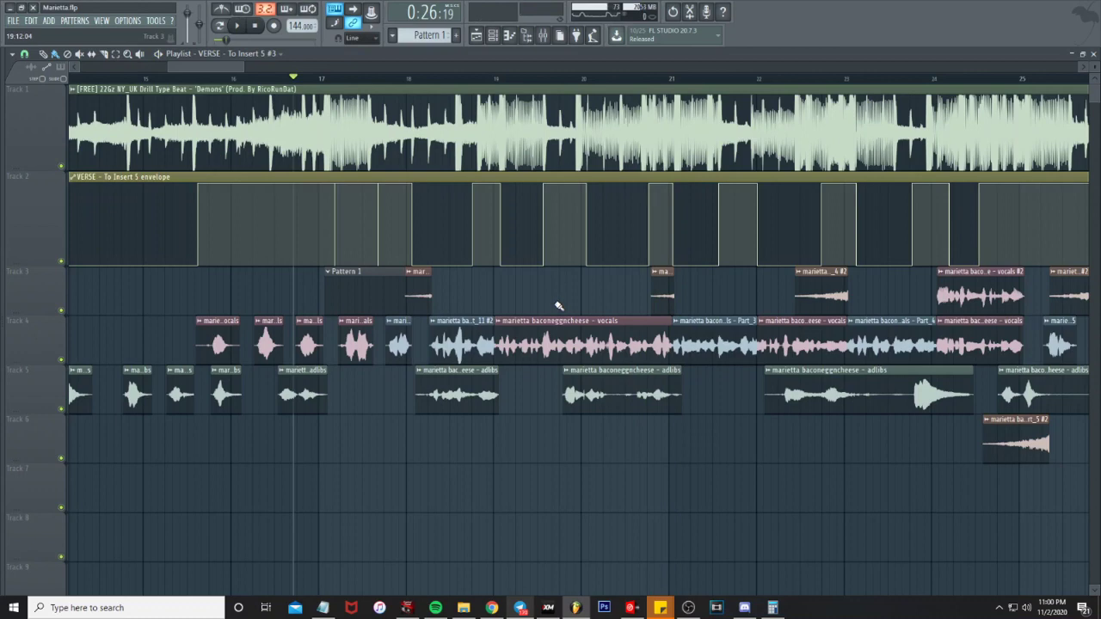
Return to the mixer and bring up the effects chain of insert 100.
click(543, 34)
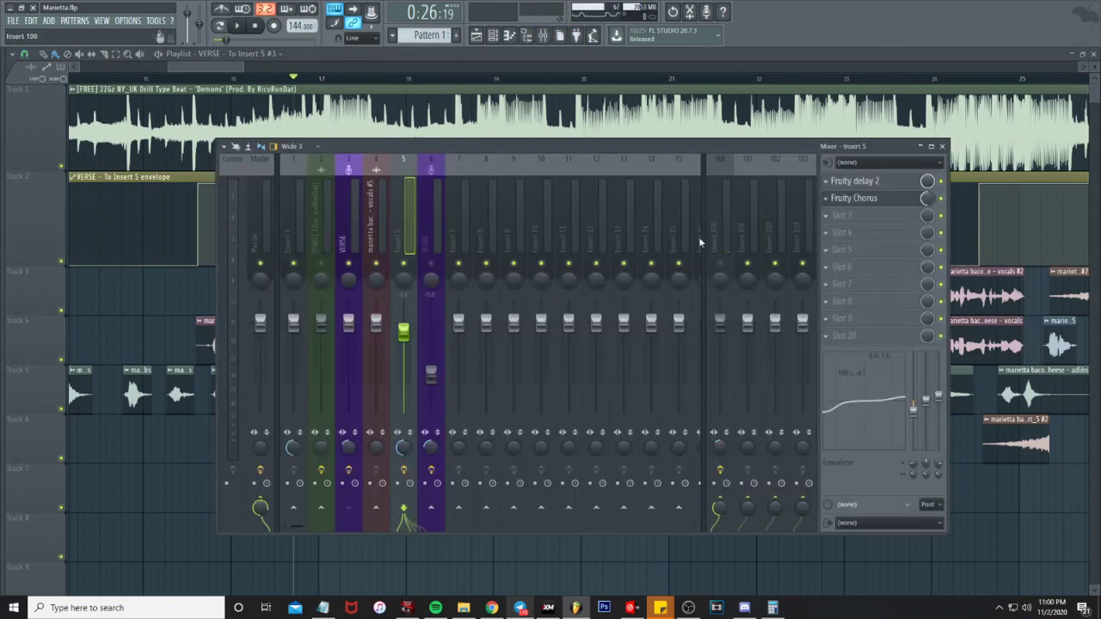
click(716, 243)
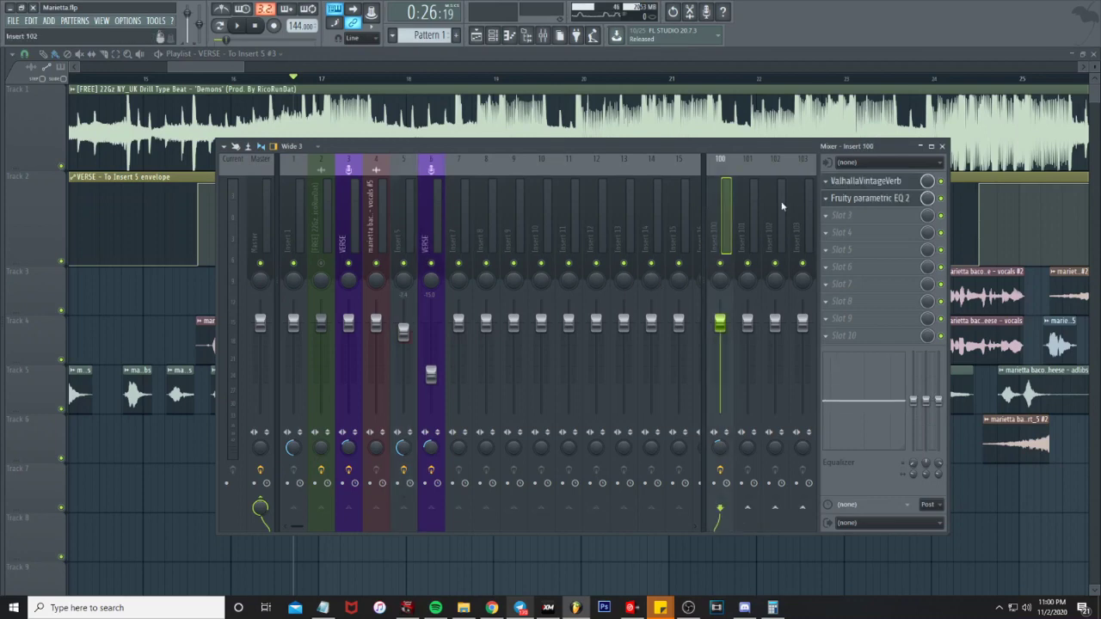
Open ValhallaVintageVerb on insert 100 and play the song to hear the reverb send.
click(872, 186)
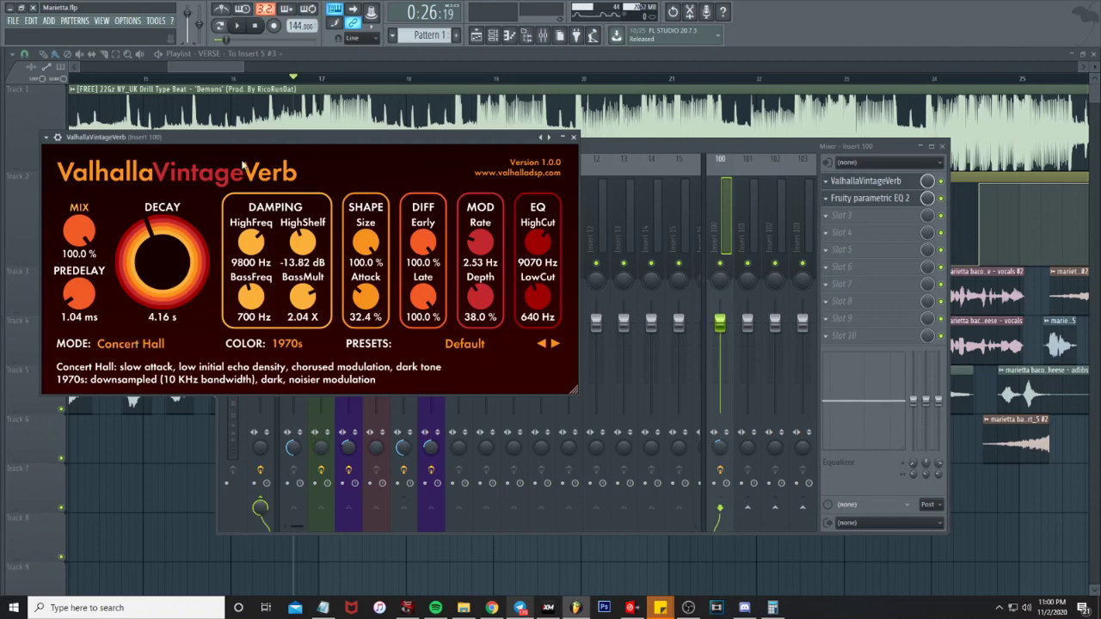
key(space)
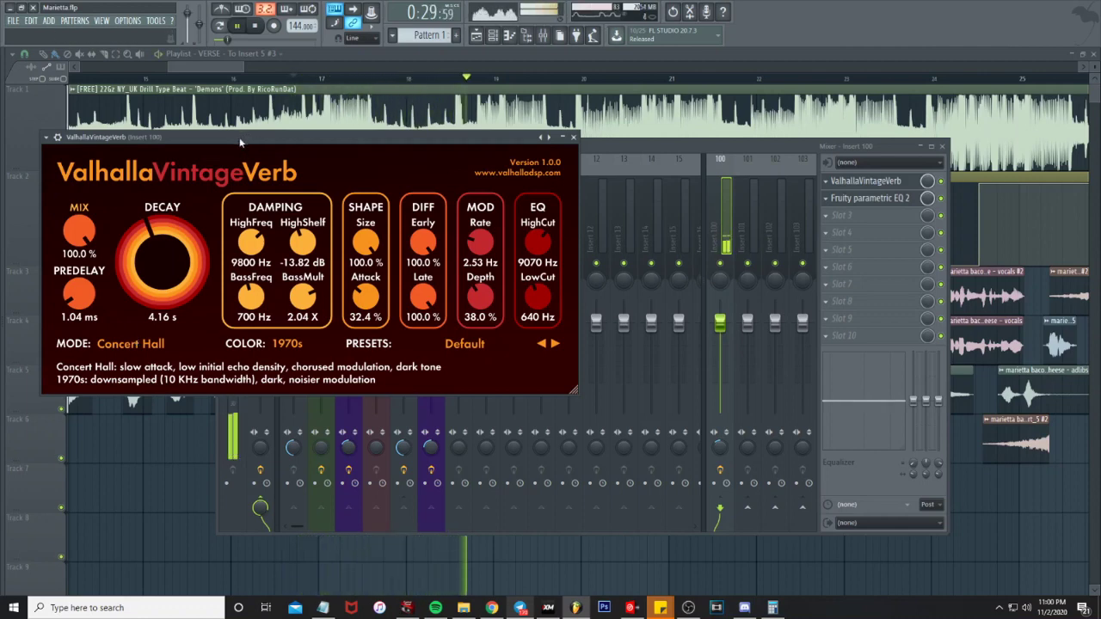
Try the Random Space mode on the reverb during playback and set the mode back to Concert Hall.
click(129, 343)
click(131, 428)
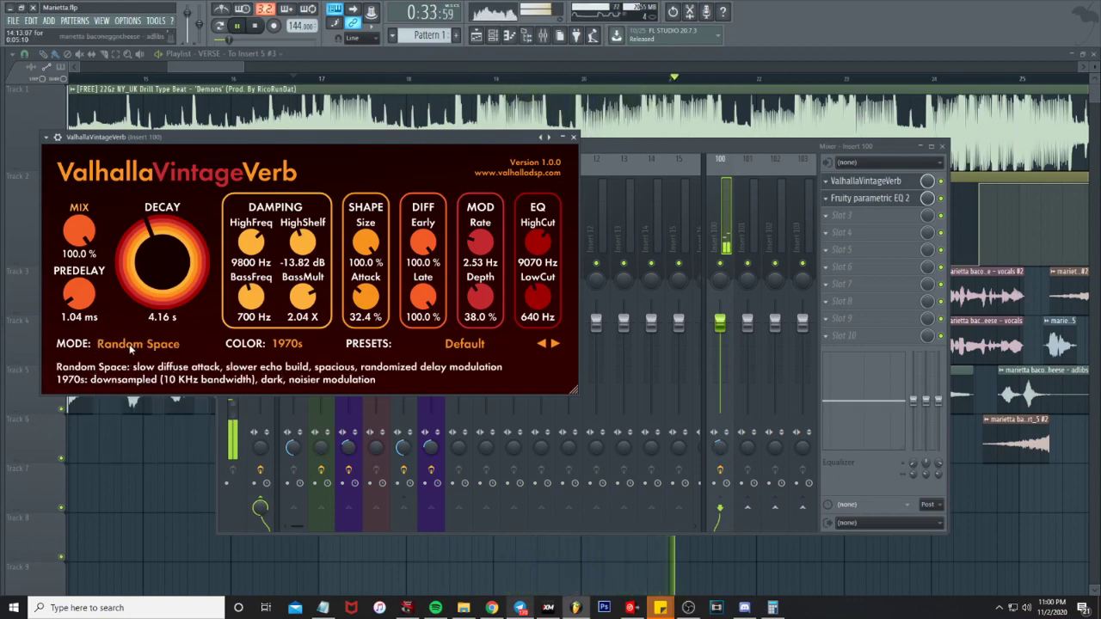
click(130, 344)
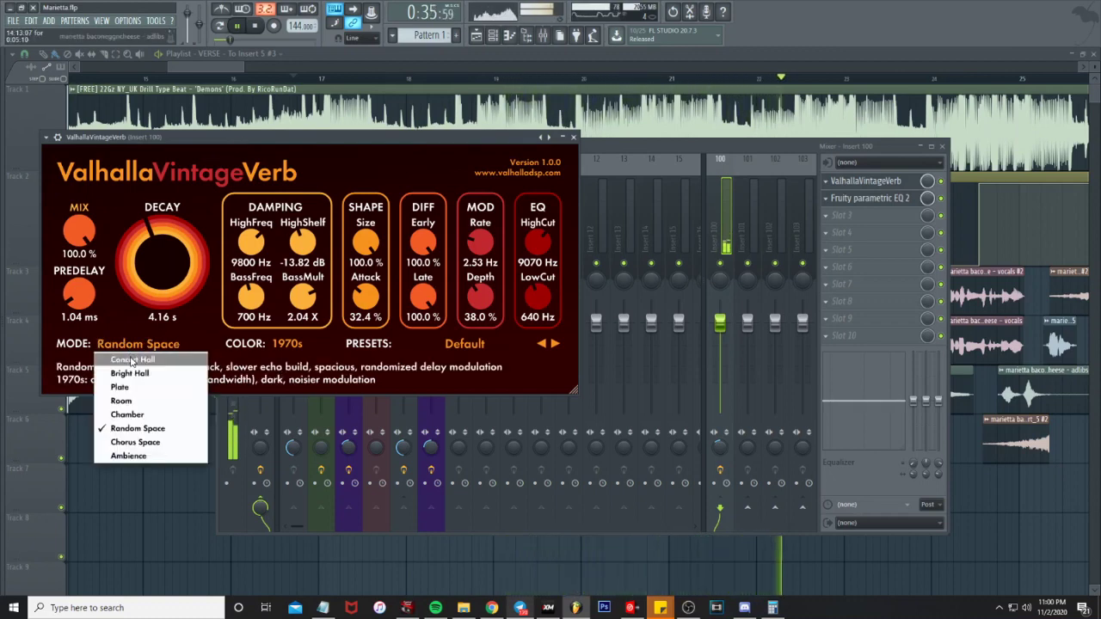
click(131, 360)
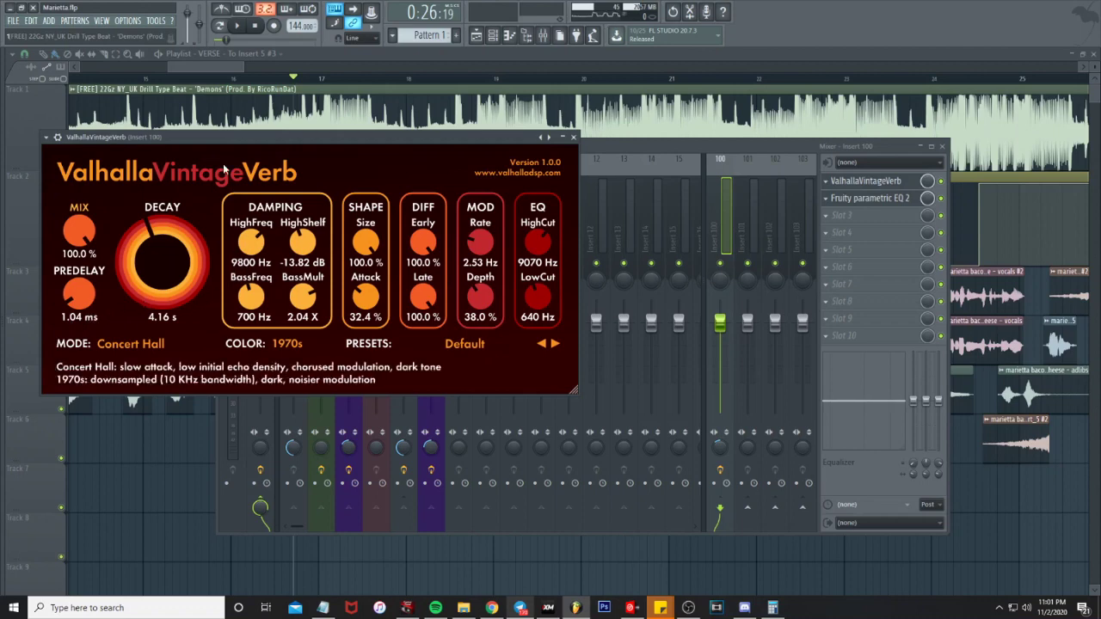
Close the reverb window, unmute the beat in insert 2, and play the song.
drag(253, 138, 494, 208)
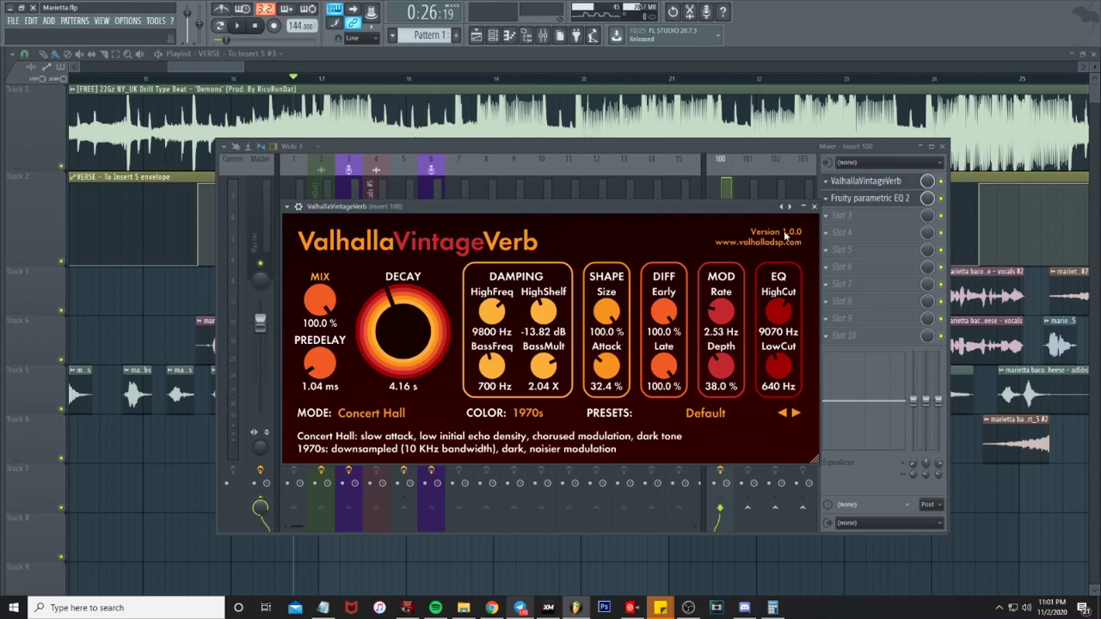
click(814, 207)
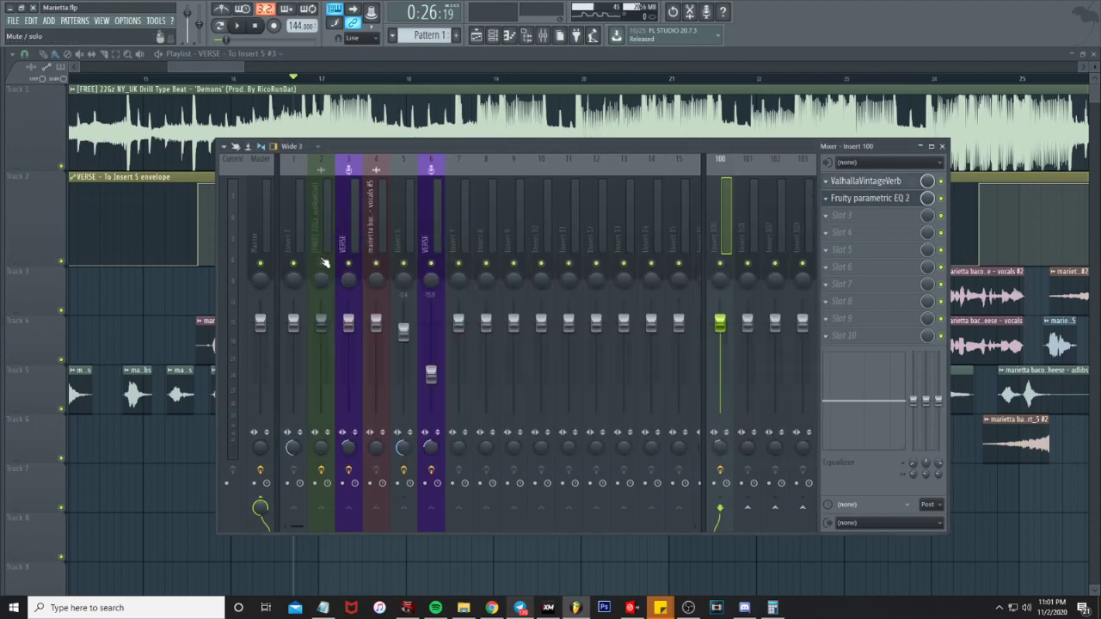
key(space)
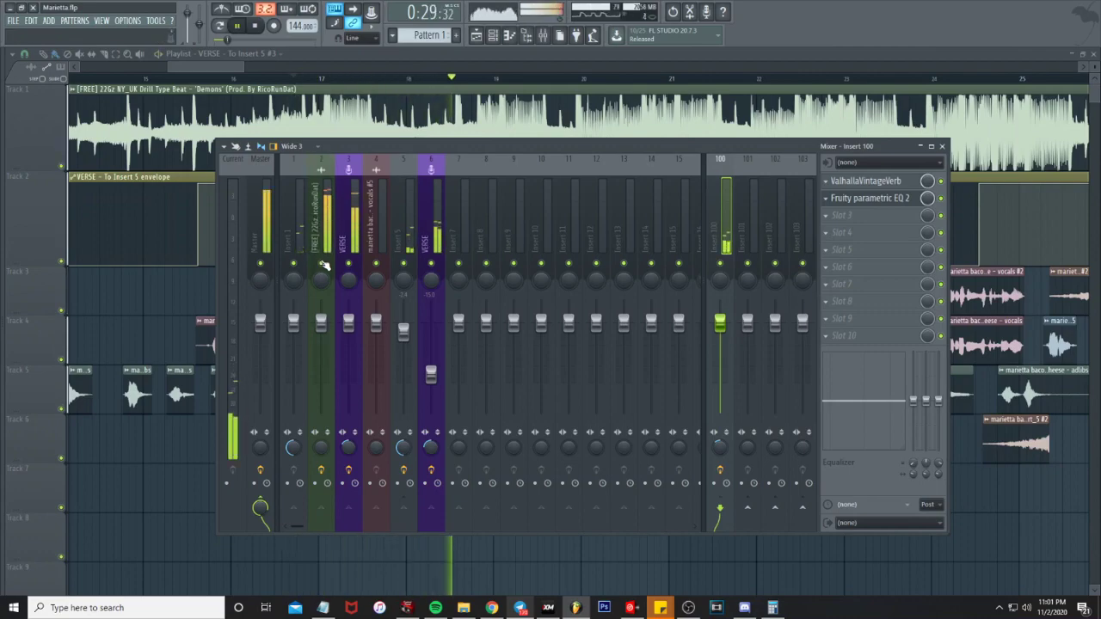
Return to the playlist, follow the verse's vocal clips and send envelope during playback, and stop with the playhead just before bar 23.
key(F9)
scroll(207, 301, down, 8)
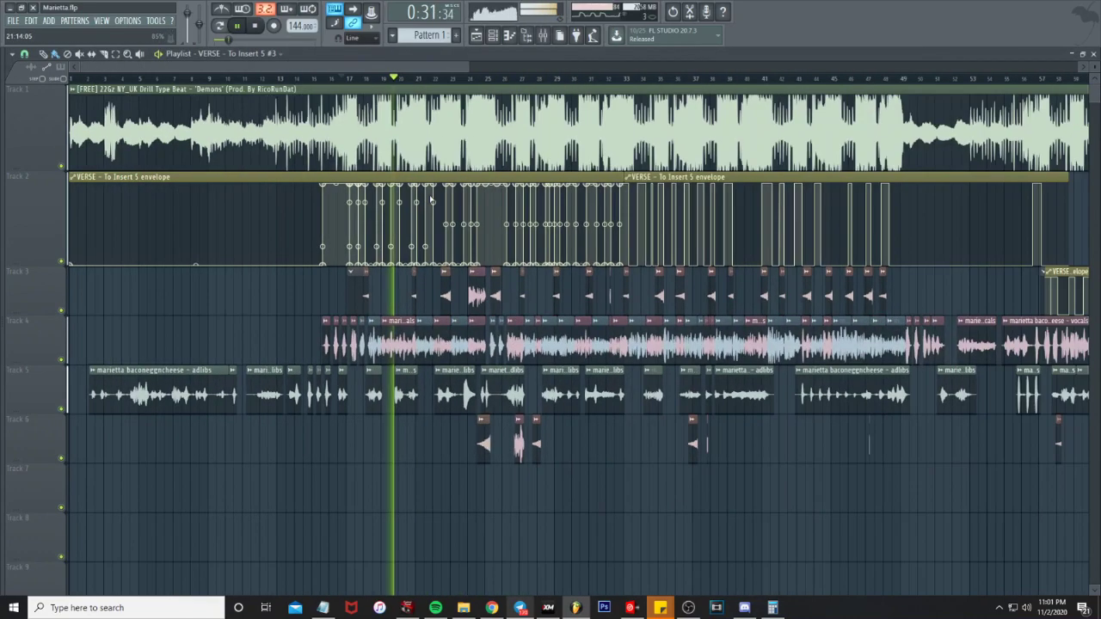
scroll(208, 298, up, 2)
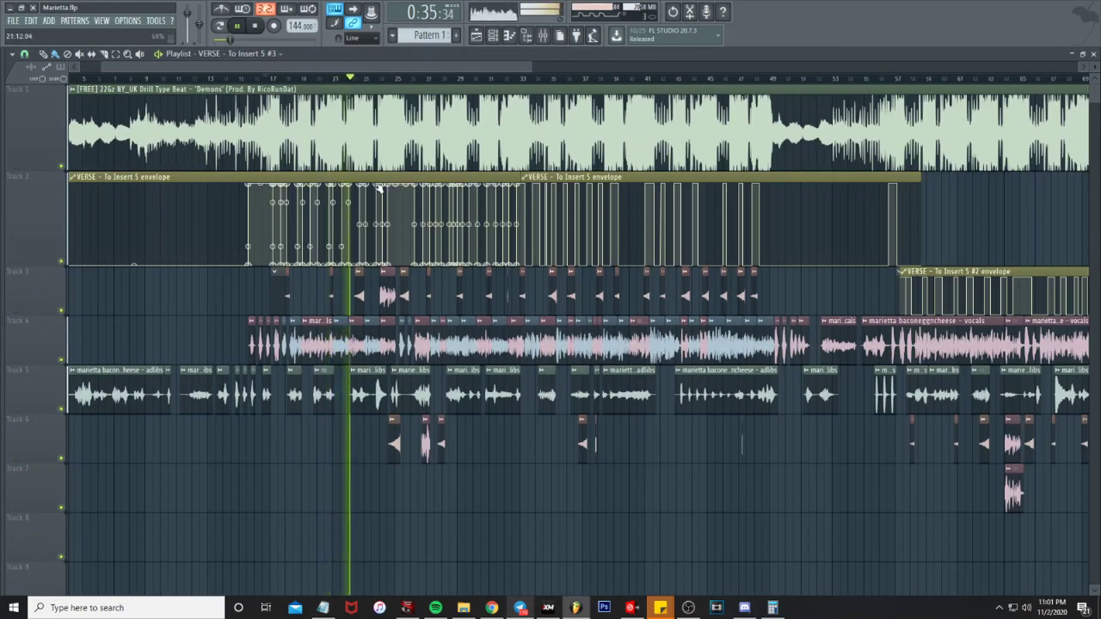
scroll(407, 338, up, 5)
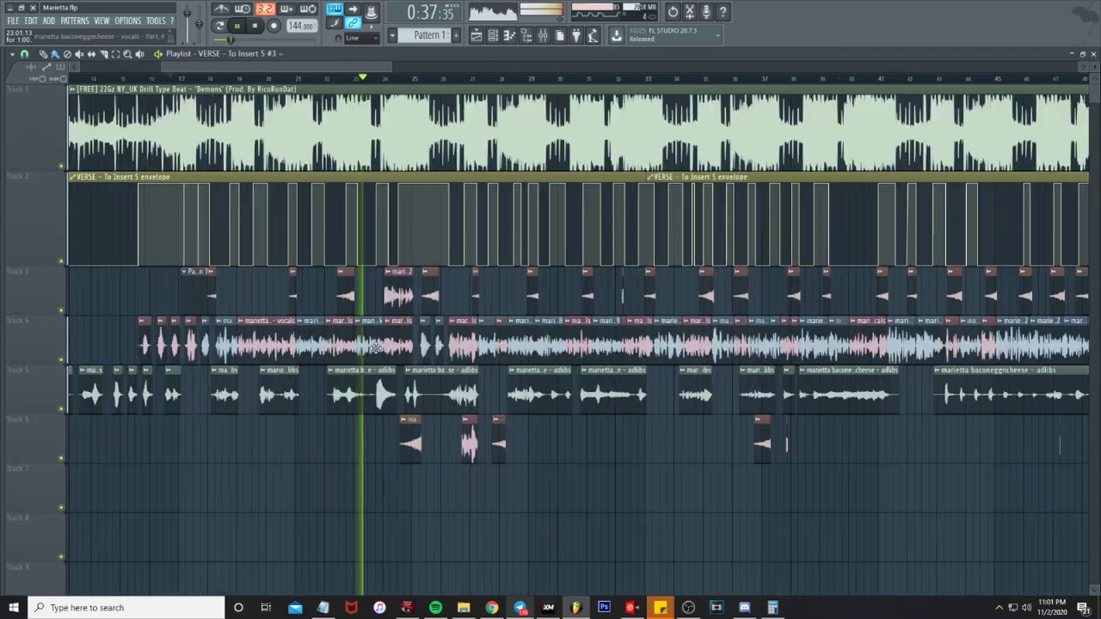
click(349, 80)
scroll(398, 293, down, 5)
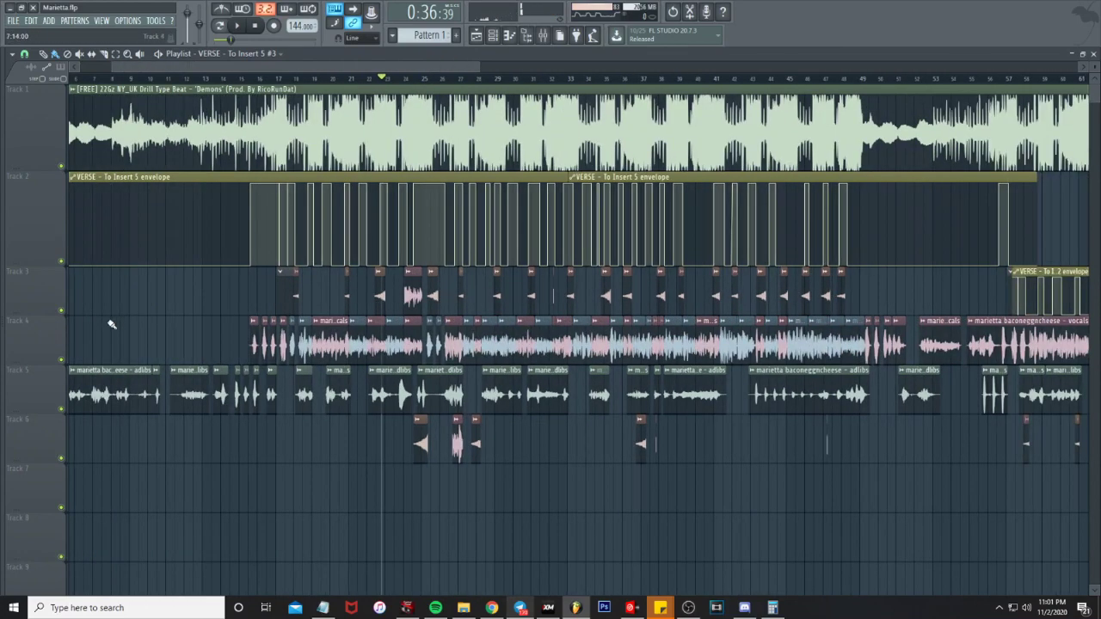
Place the playhead just before bar 18, where the first short vocal clip on track 3 begins, and play it briefly.
scroll(322, 291, up, 3)
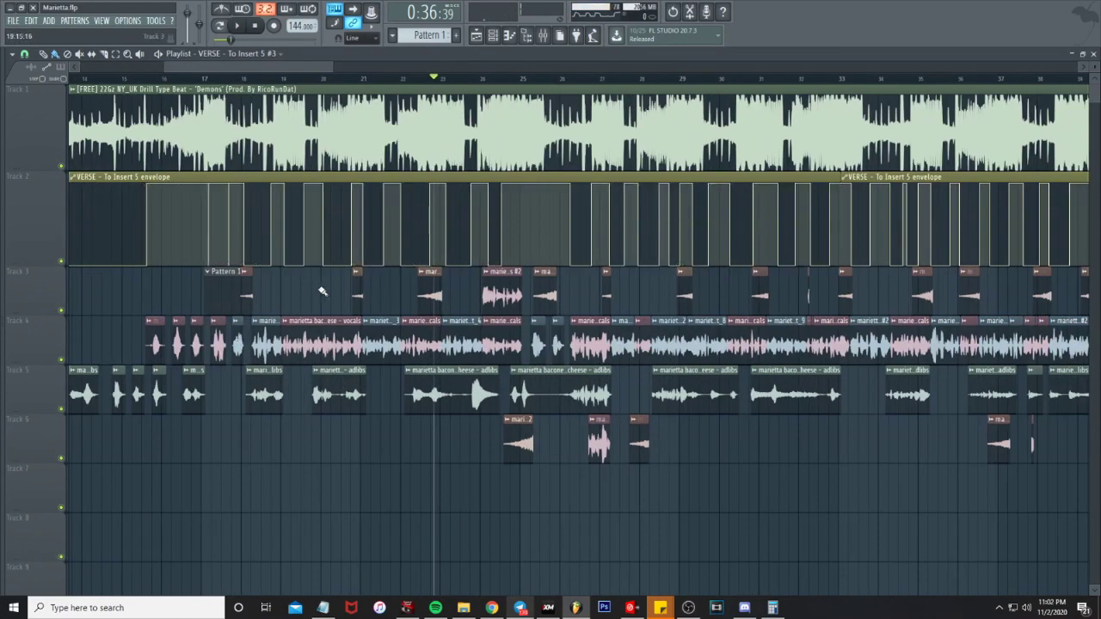
scroll(323, 292, up, 4)
click(153, 83)
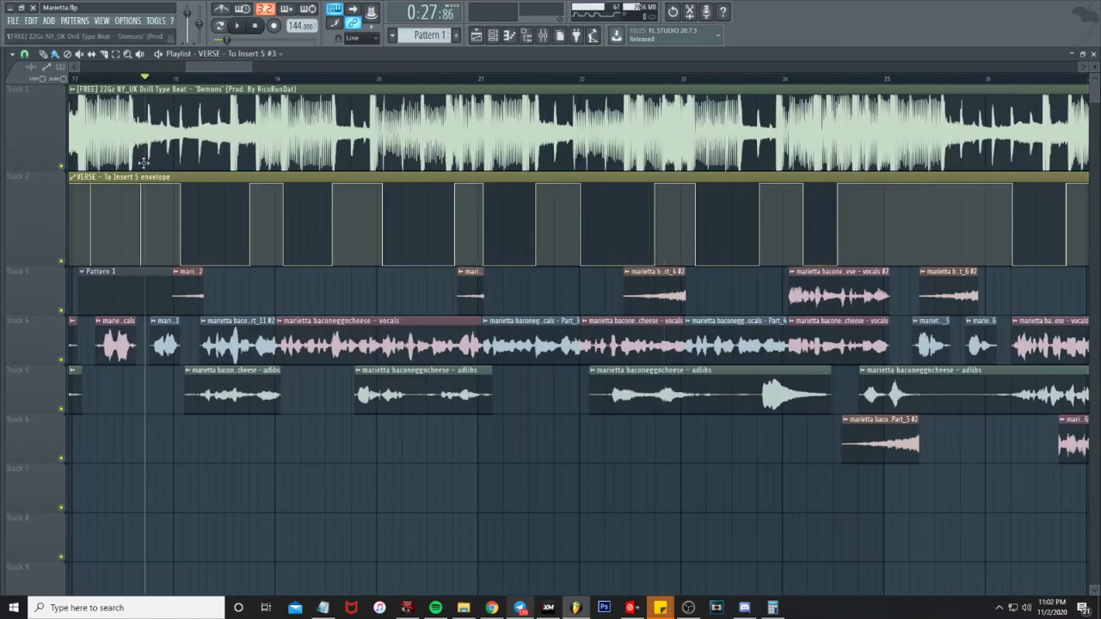
scroll(154, 84, up, 3)
key(space)
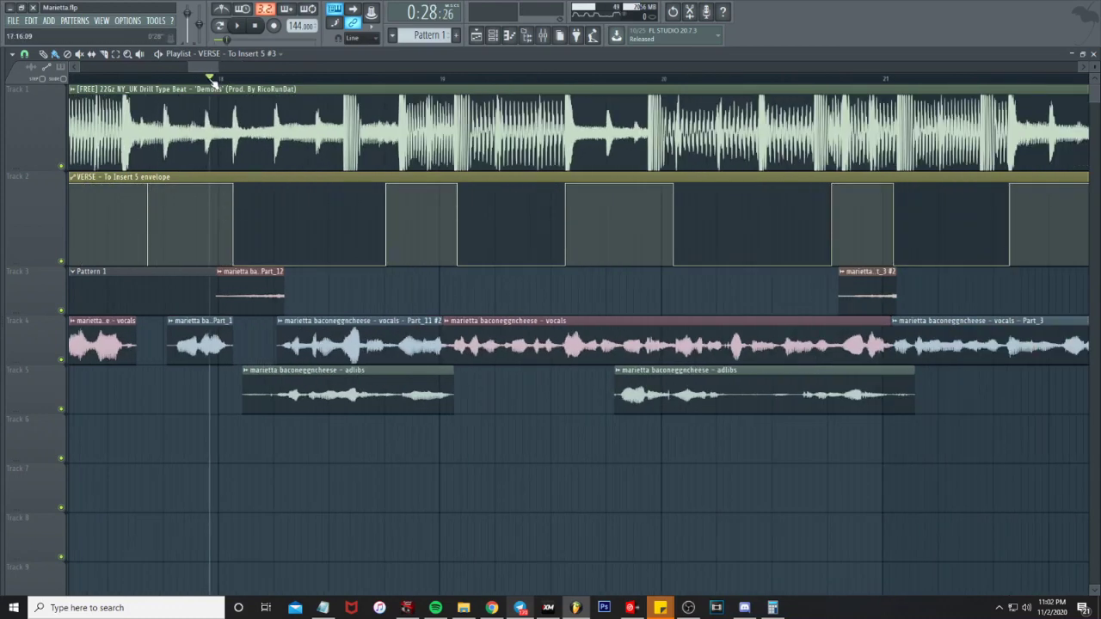
key(space)
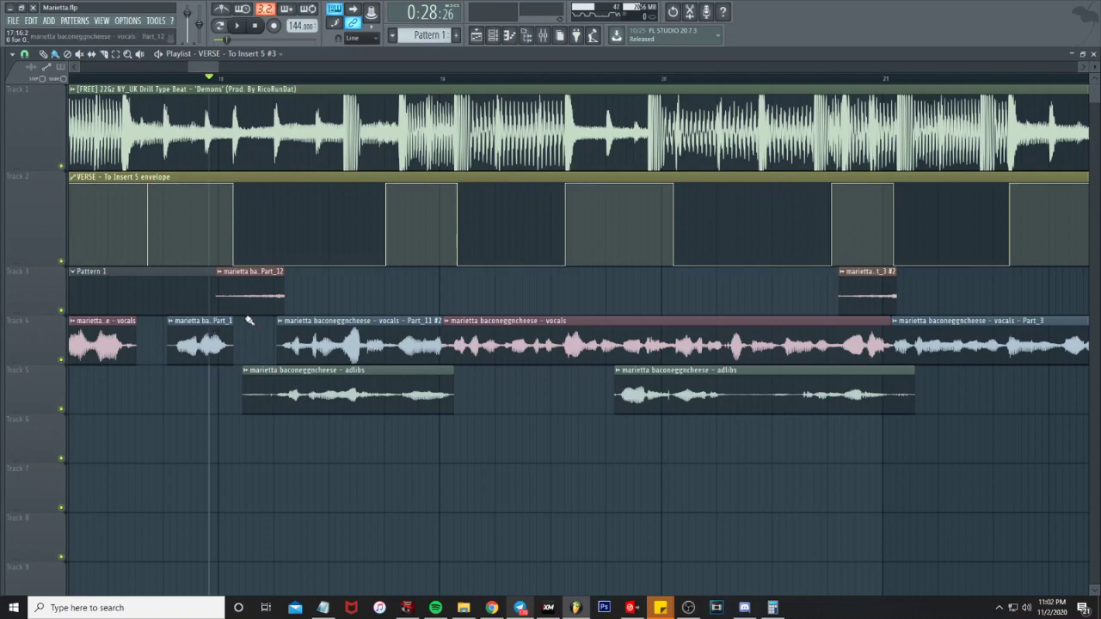
Play the verse on from bar 18, move the playhead just ahead of the short track 3 clip near bar 21, and stop.
key(space)
scroll(401, 393, down, 5)
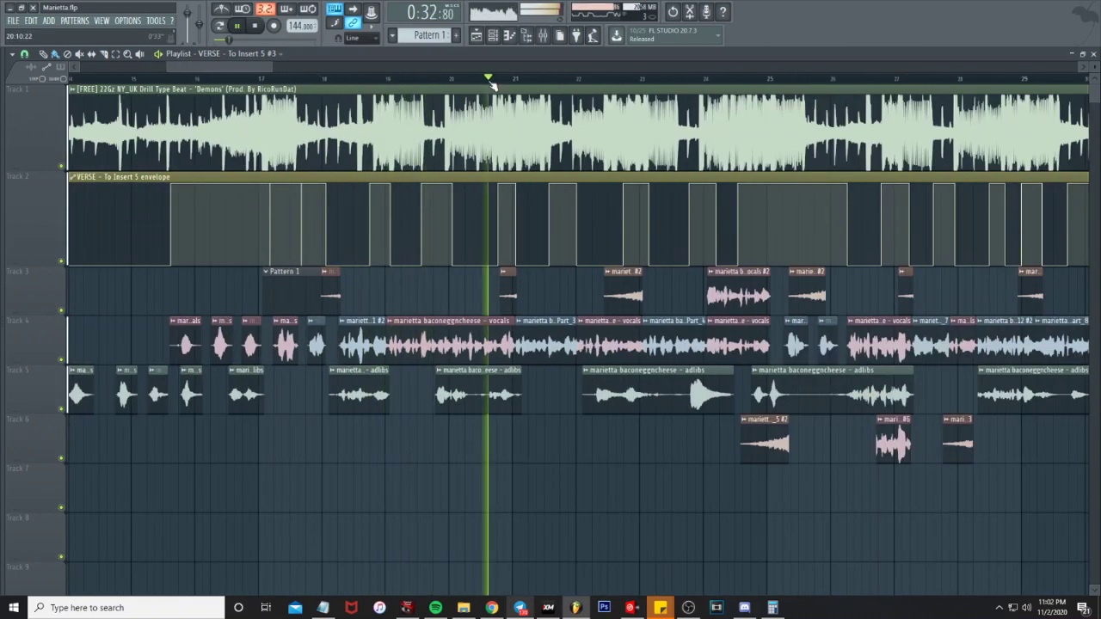
scroll(547, 415, up, 2)
scroll(553, 430, down, 2)
key(space)
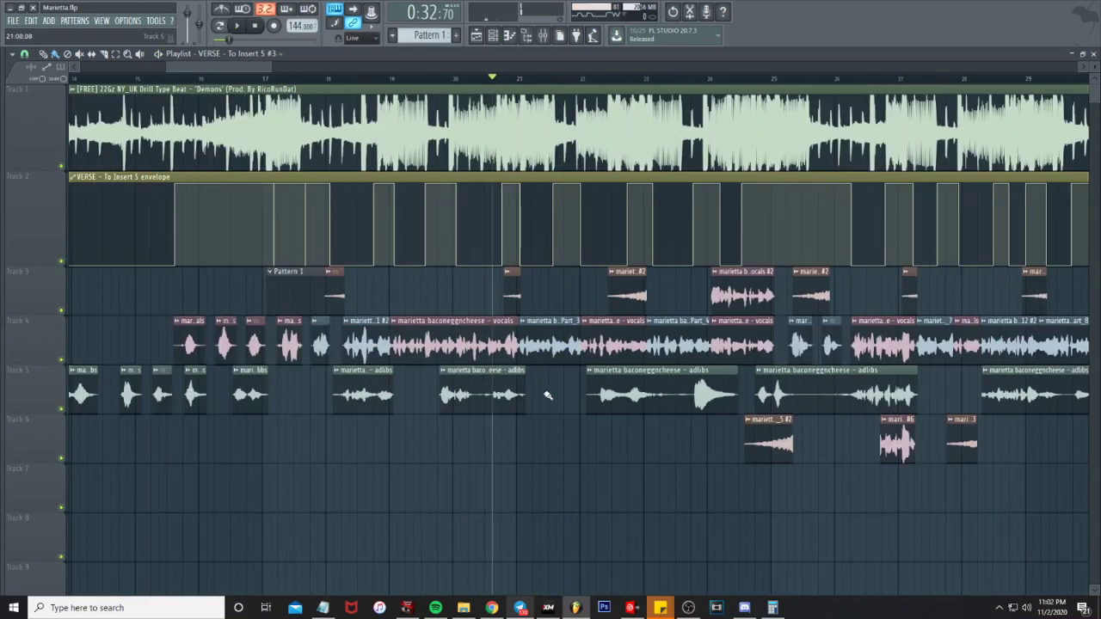
Play the verse from about bar 22 to hear the extra vocal clips on tracks 3 and 6, and stop with the whole arrangement in view.
scroll(547, 395, down, 4)
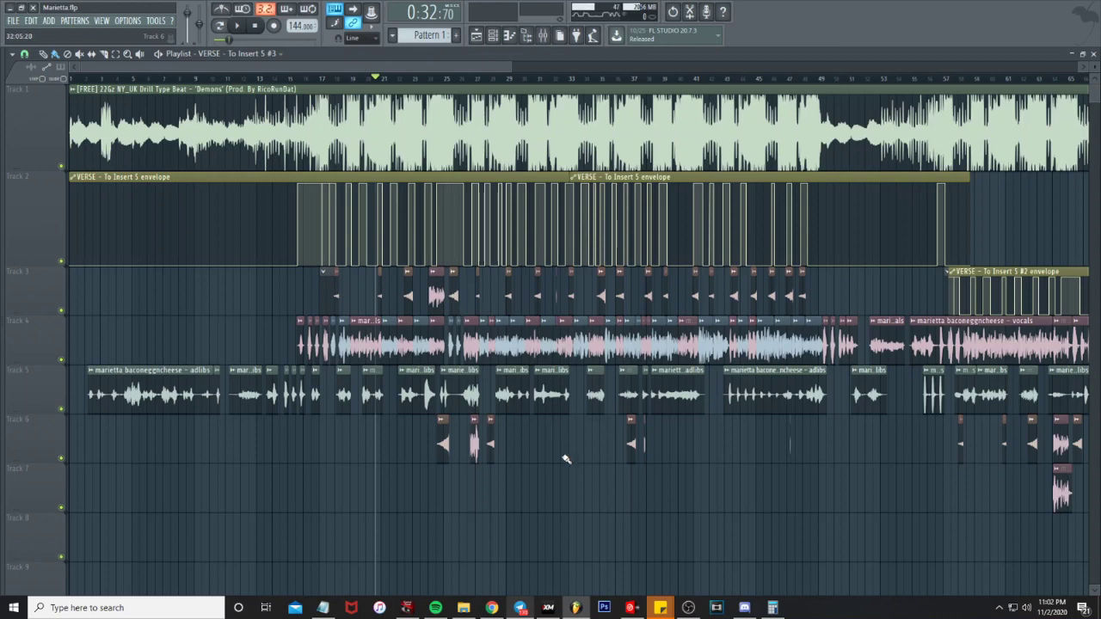
click(393, 79)
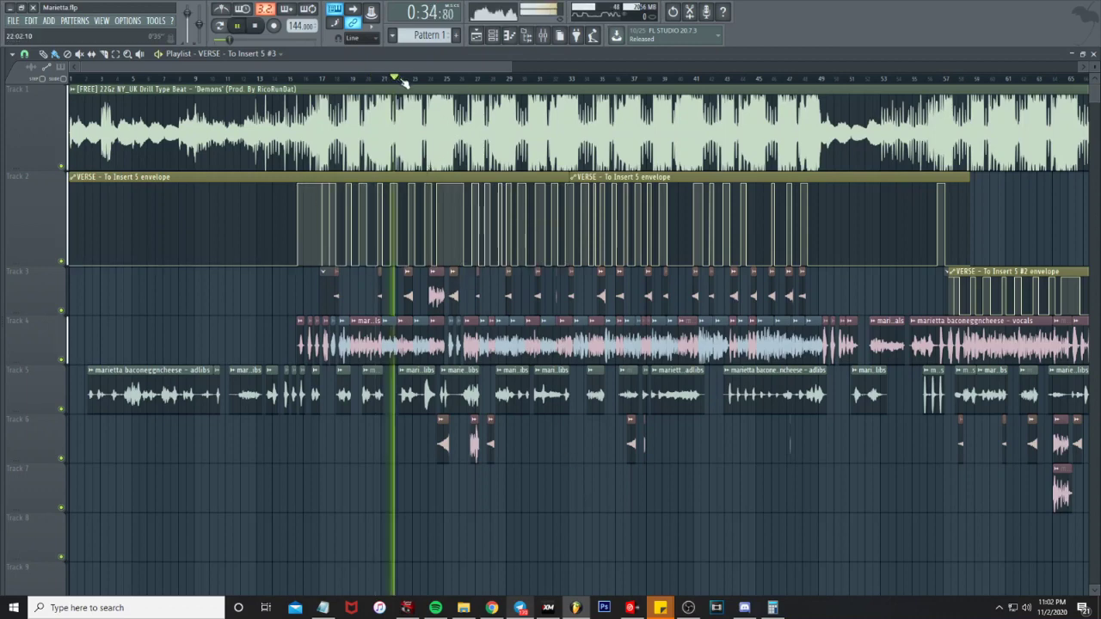
scroll(390, 546, up, 4)
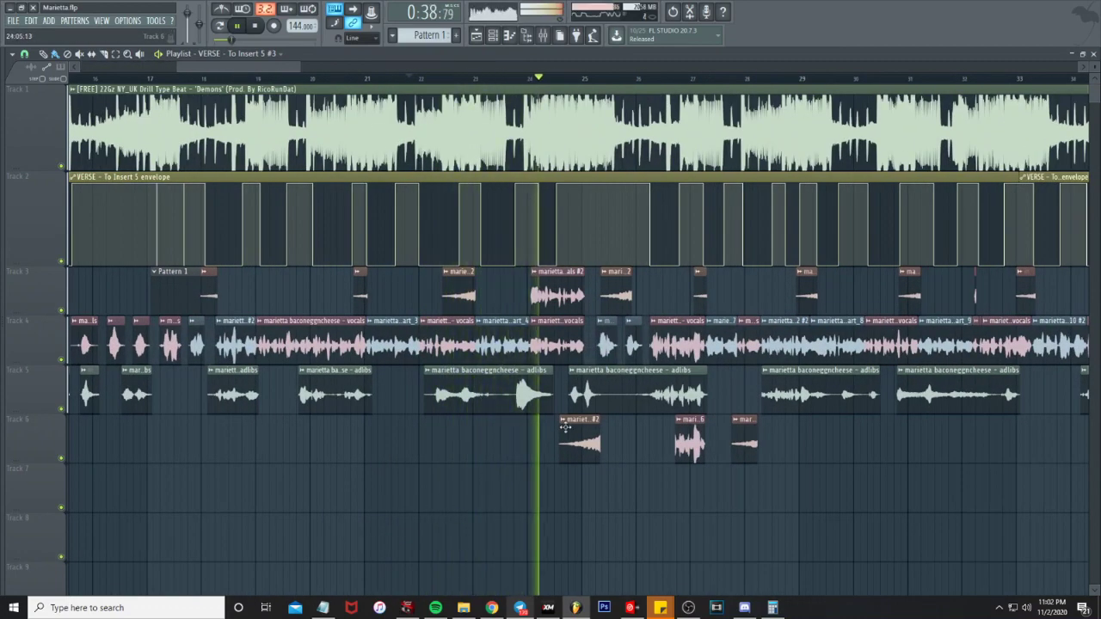
scroll(577, 516, up, 3)
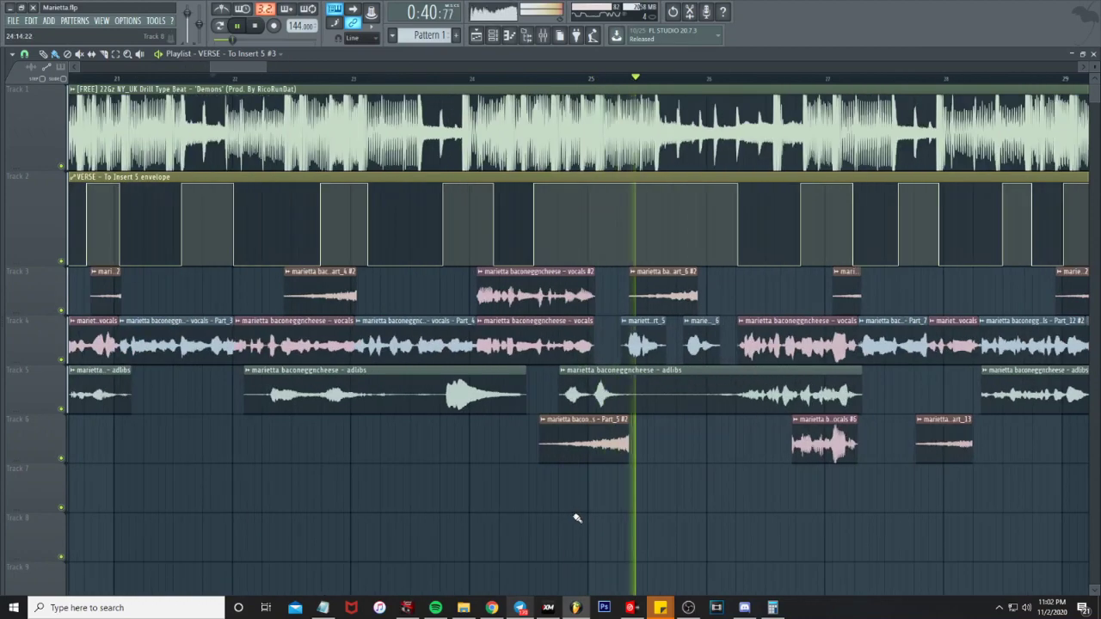
scroll(577, 518, down, 4)
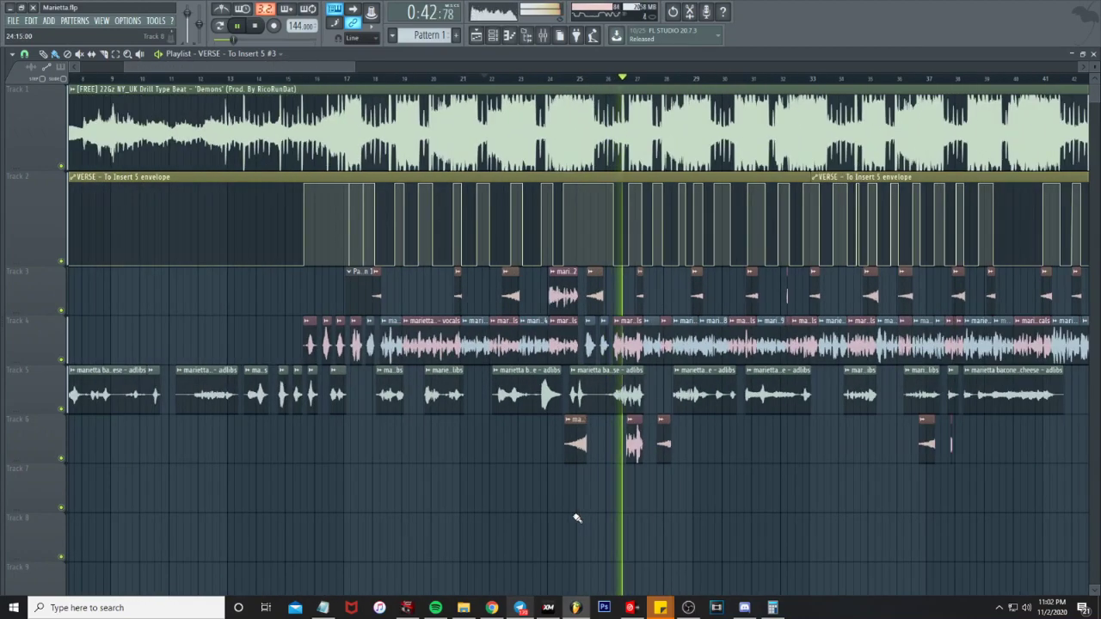
scroll(723, 568, down, 3)
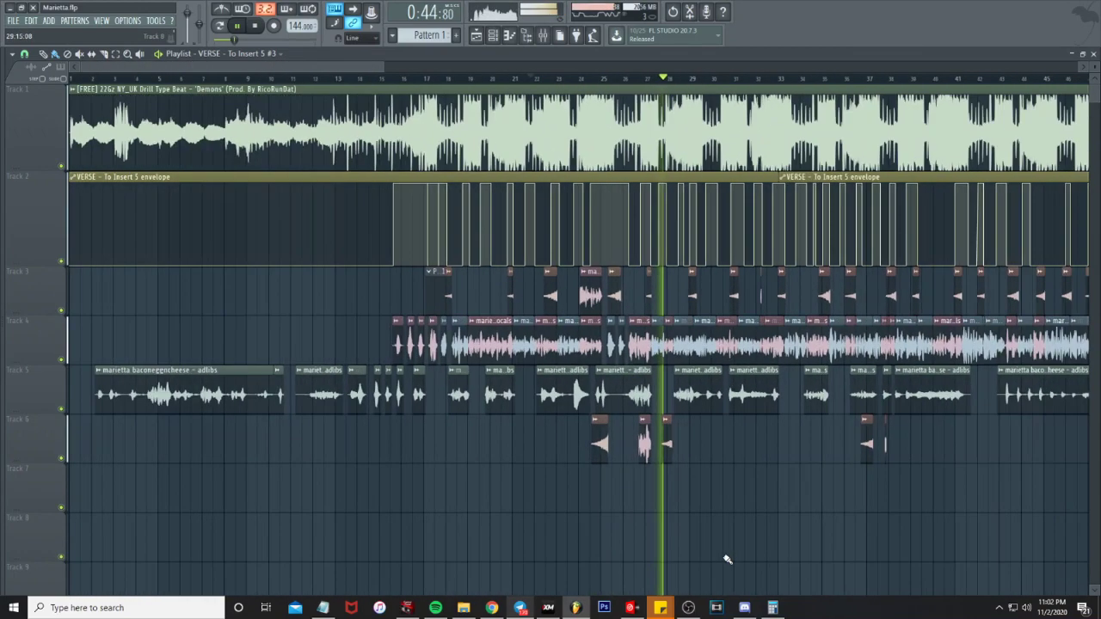
scroll(727, 560, down, 3)
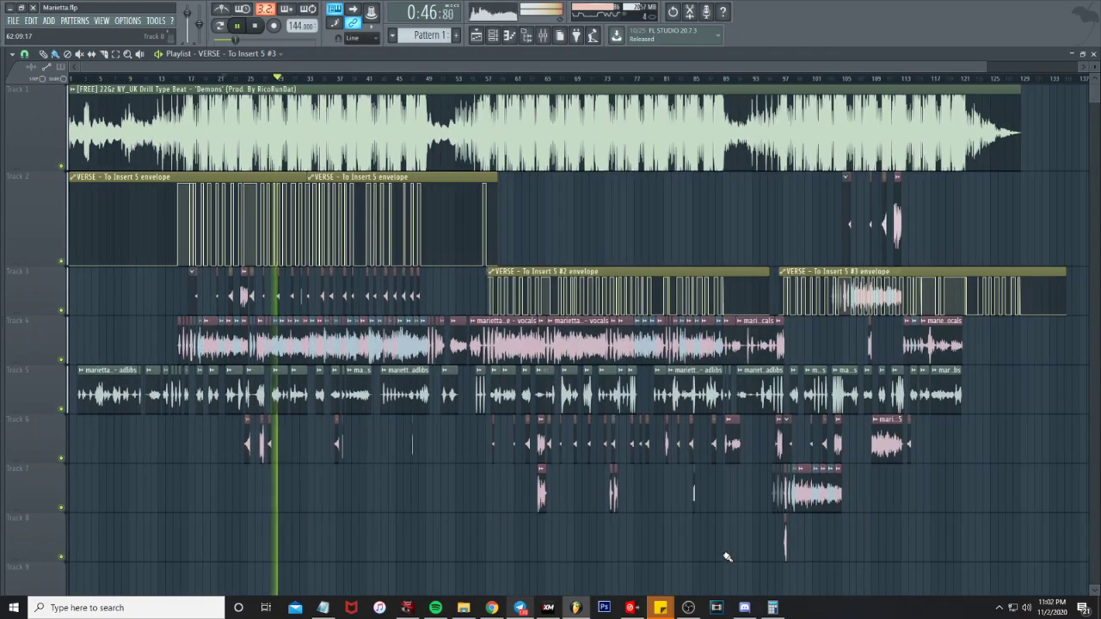
key(space)
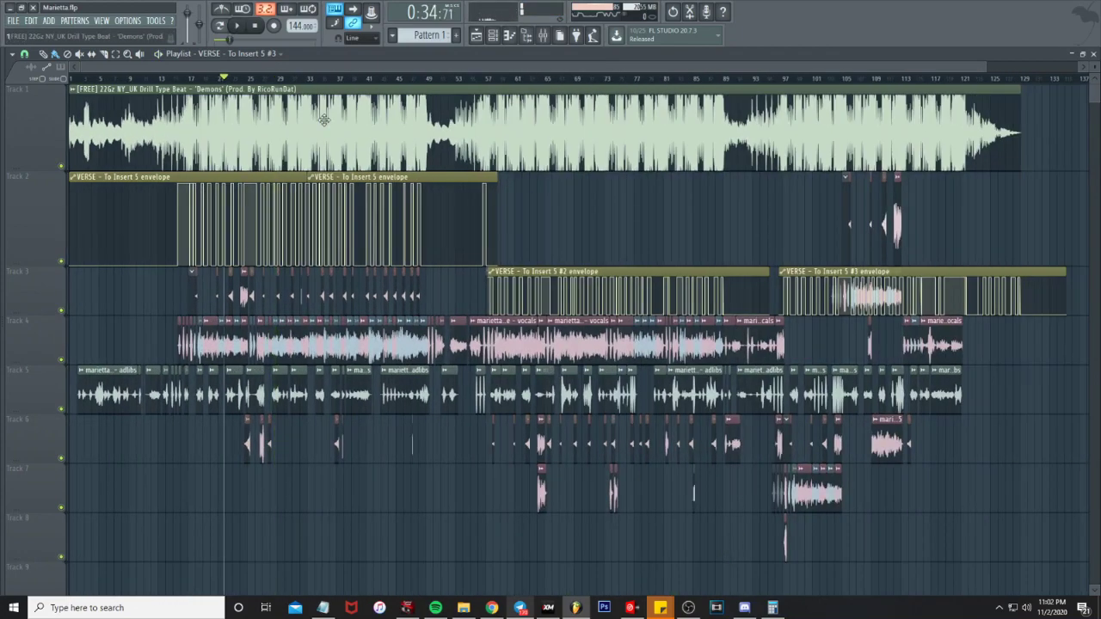
Inspect FabFilter Pro-Q and FabFilter Pro-L in the mixer's Master chain, and return to the playlist.
key(F9)
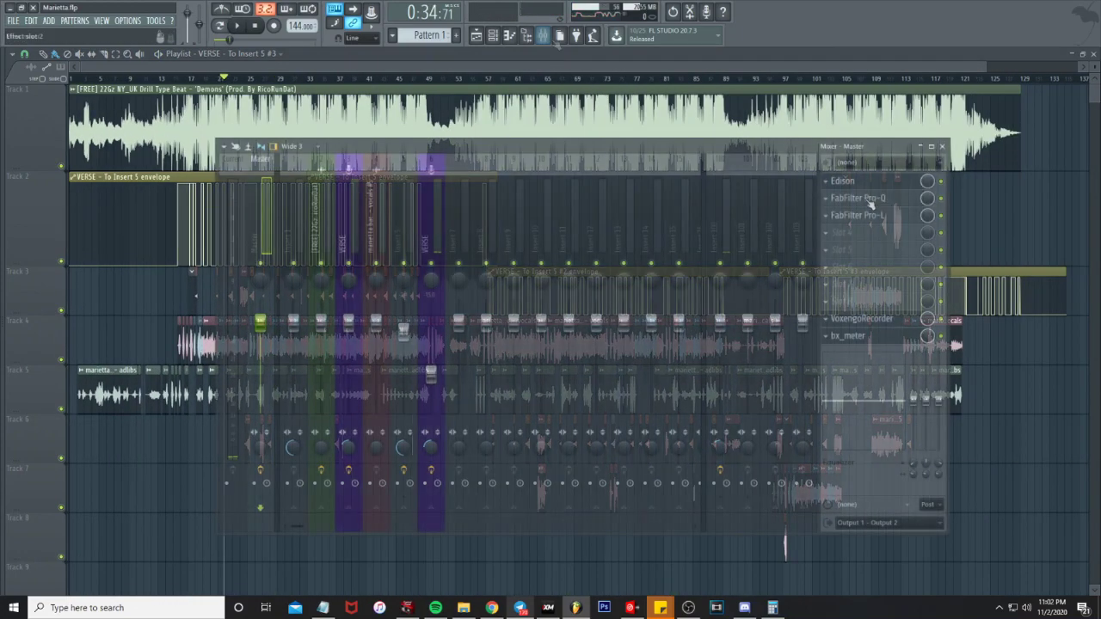
click(867, 200)
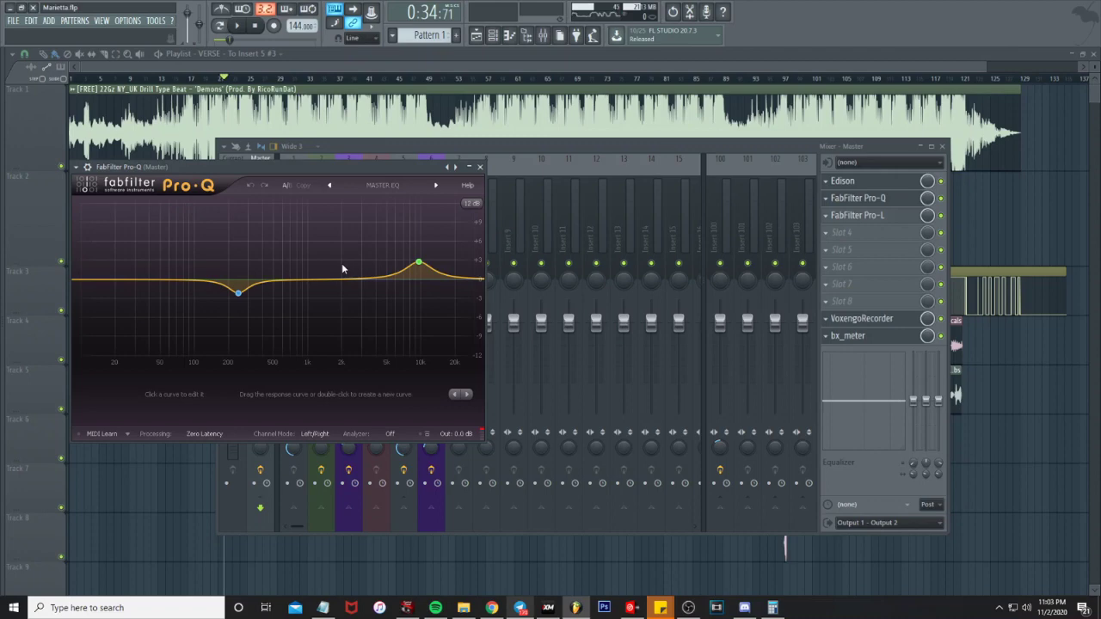
click(860, 215)
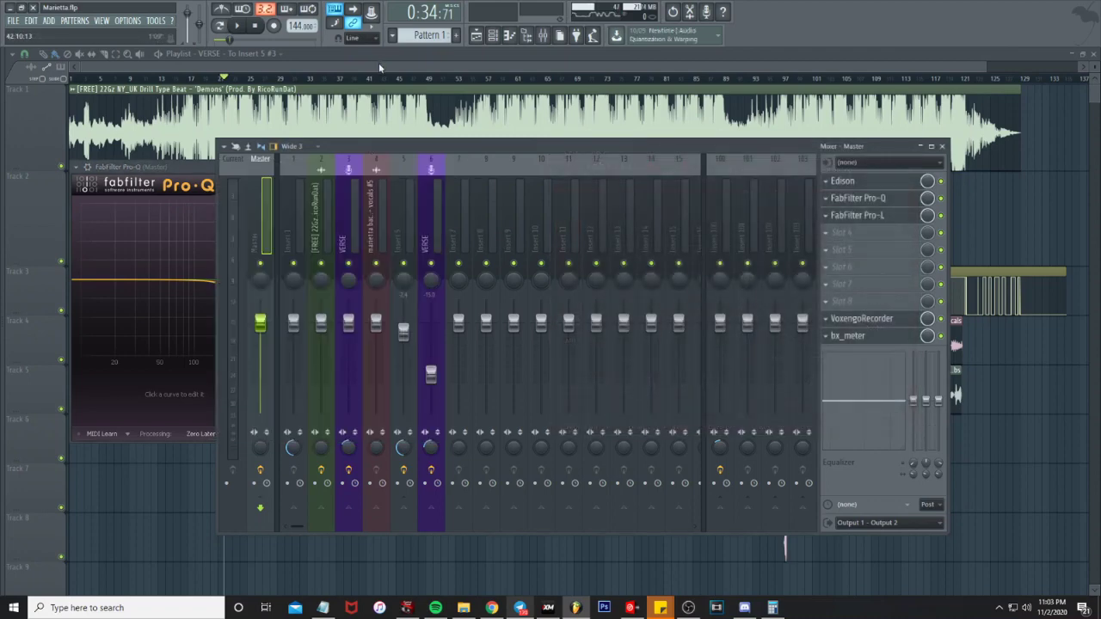
click(379, 62)
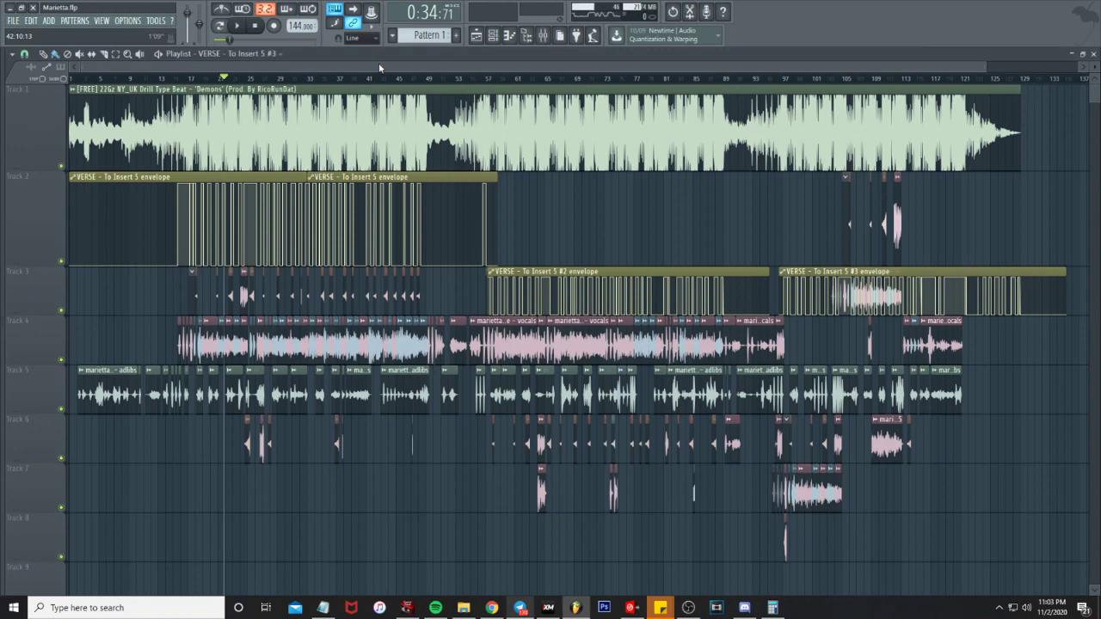